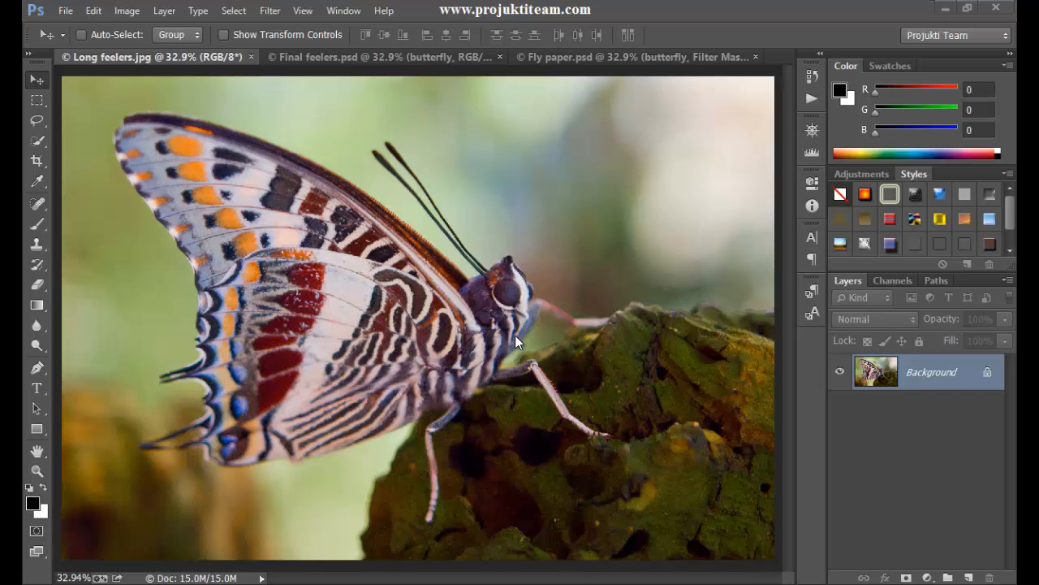
- Examine the noise around the butterfly's head, legs and the rock in Long feelers.jpg at 66.7% magnification
{"action": "key", "text": "ctrl+plus"}
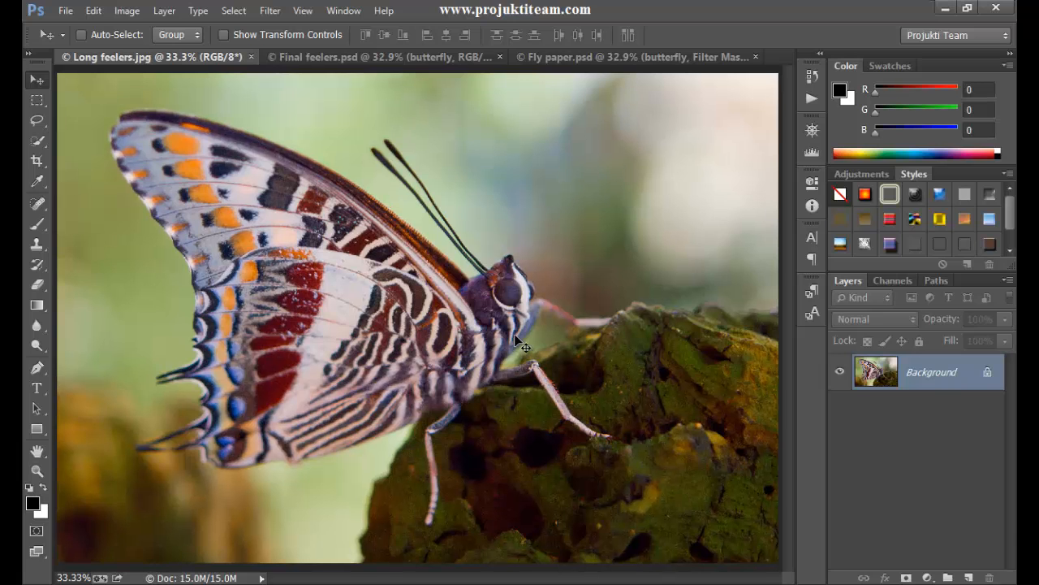
{"action": "key", "text": "ctrl+plus"}
{"action": "key", "text": "ctrl+plus"}
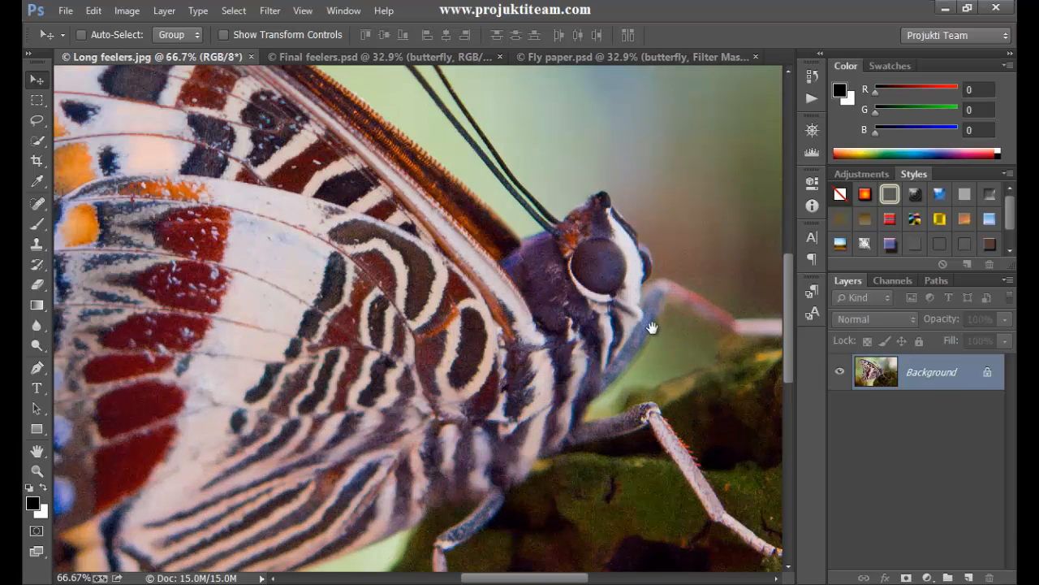
{"action": "left_click_drag", "start_coordinate": [676, 359], "coordinate": [414, 290]}
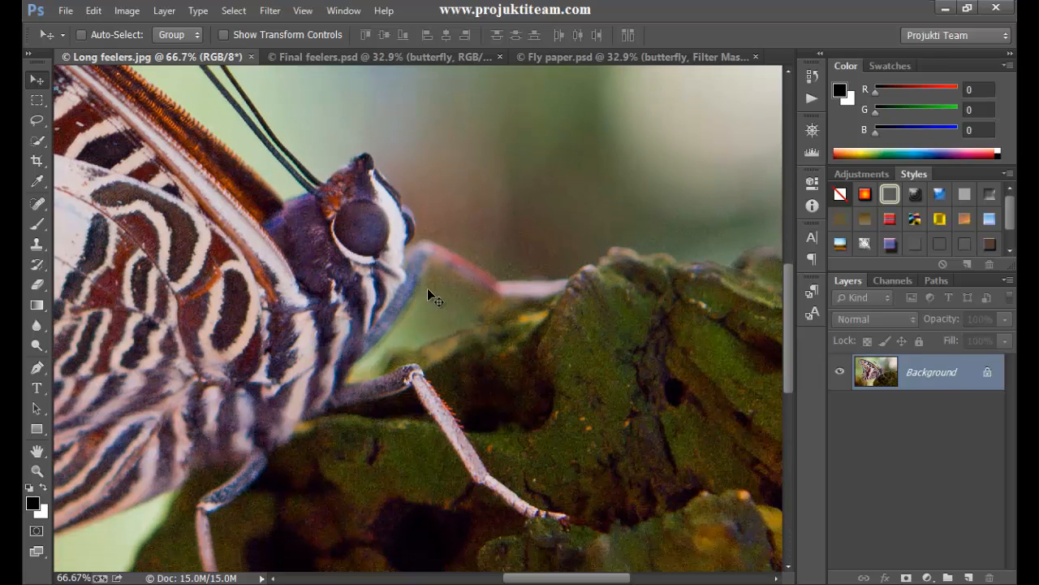
{"action": "left_click_drag", "start_coordinate": [345, 266], "coordinate": [360, 319]}
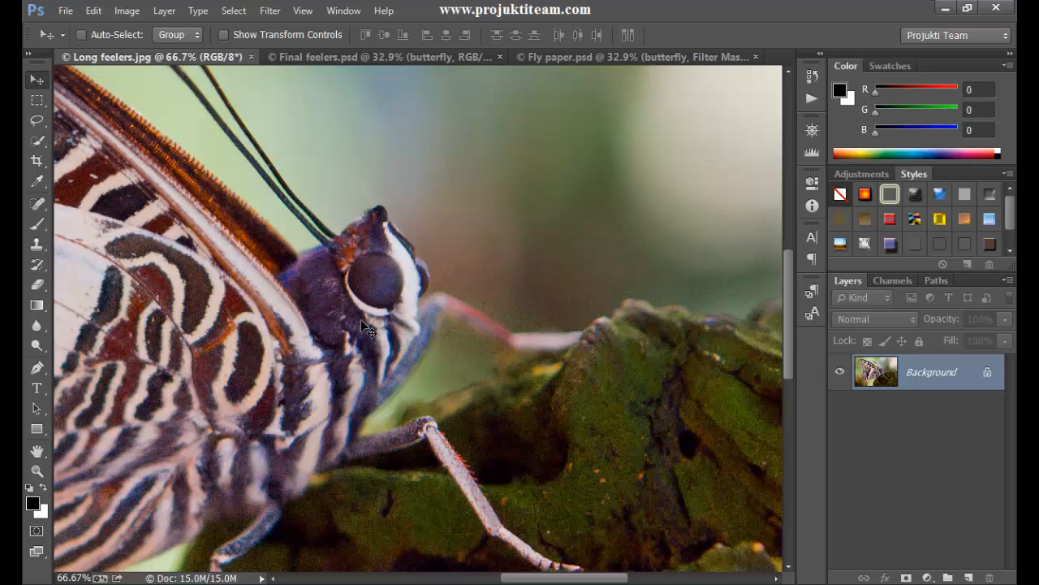
{"action": "left_click_drag", "start_coordinate": [321, 278], "coordinate": [310, 188]}
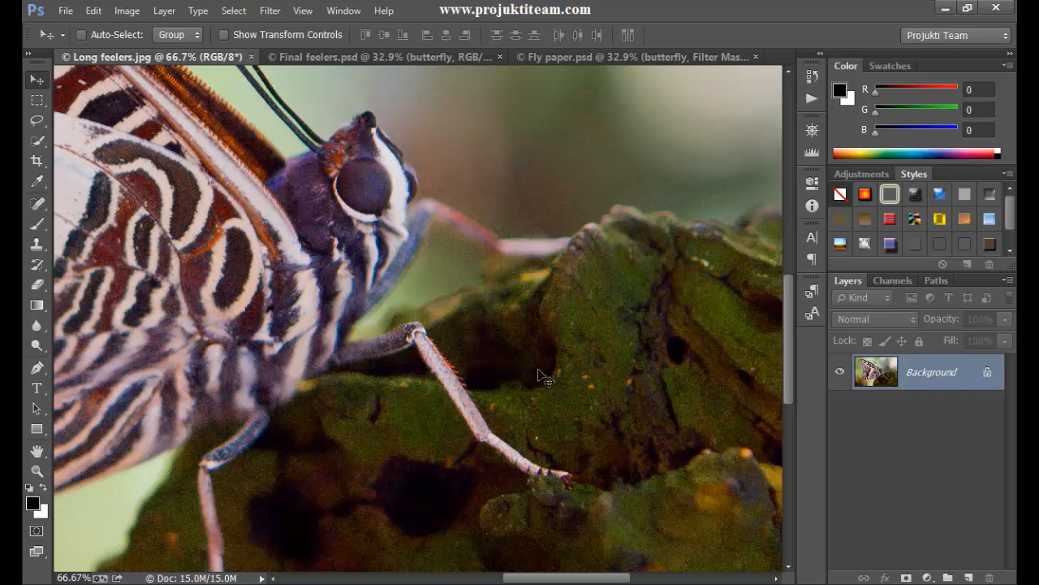
{"action": "left_click_drag", "start_coordinate": [503, 166], "coordinate": [621, 184]}
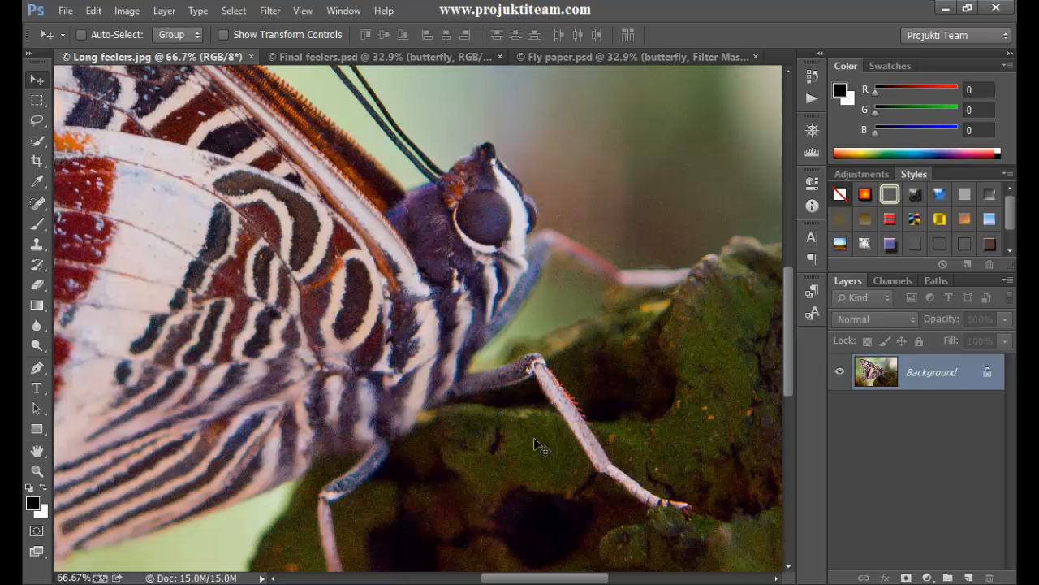
- Examine the same area around the butterfly's head in Final feelers.psd at 100% magnification
{"action": "left_click", "coordinate": [369, 56]}
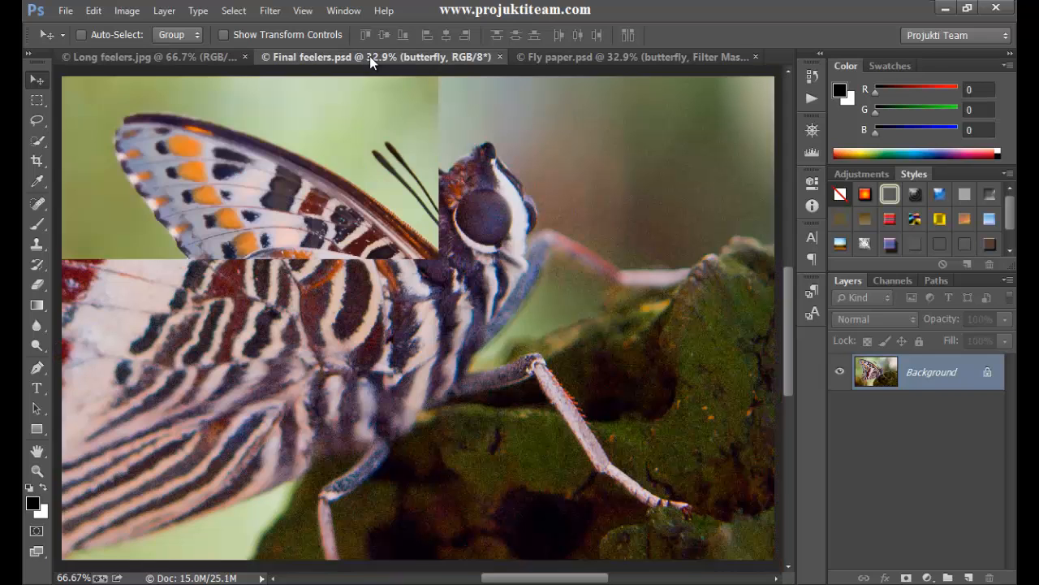
{"action": "key", "text": "ctrl+plus"}
{"action": "key", "text": "ctrl+plus"}
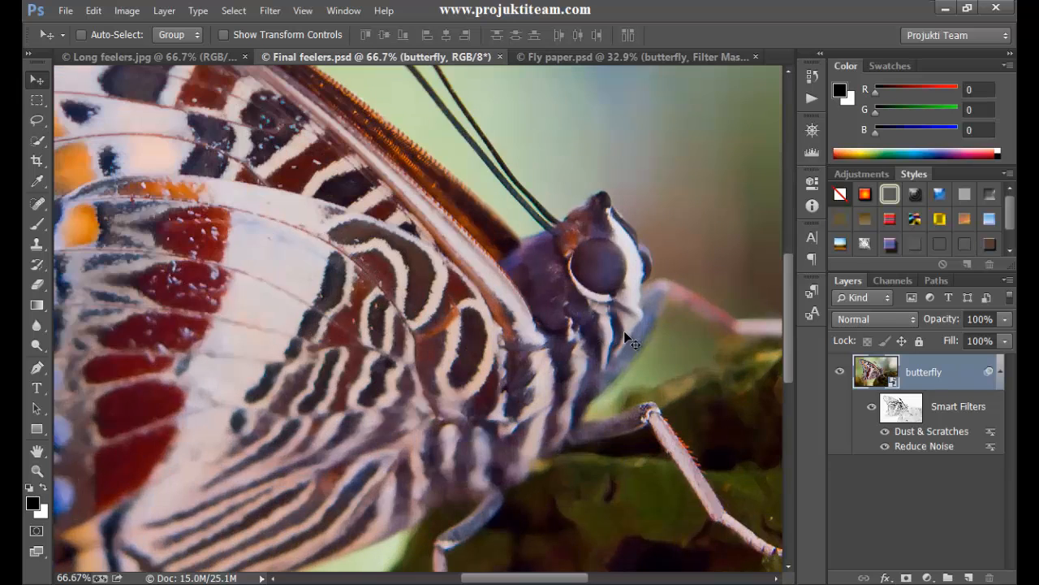
{"action": "left_click_drag", "start_coordinate": [625, 333], "coordinate": [488, 360]}
{"action": "key", "text": "ctrl+plus"}
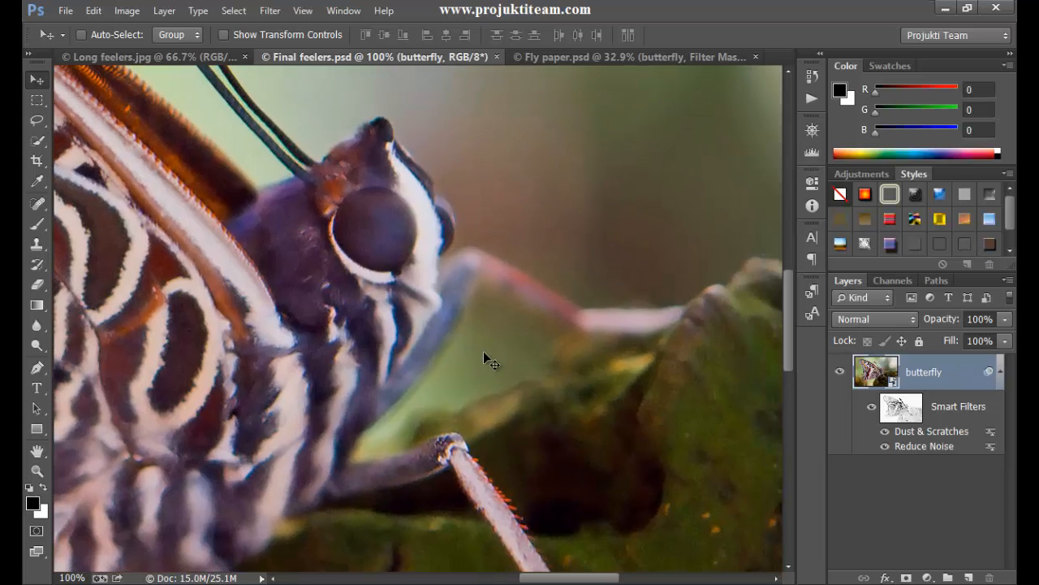
- Compare the butterfly's head in Long feelers.jpg at 100% with Final feelers.psd, and view the effect in Fly paper.psd
{"action": "left_click", "coordinate": [197, 61]}
{"action": "key", "text": "ctrl+plus"}
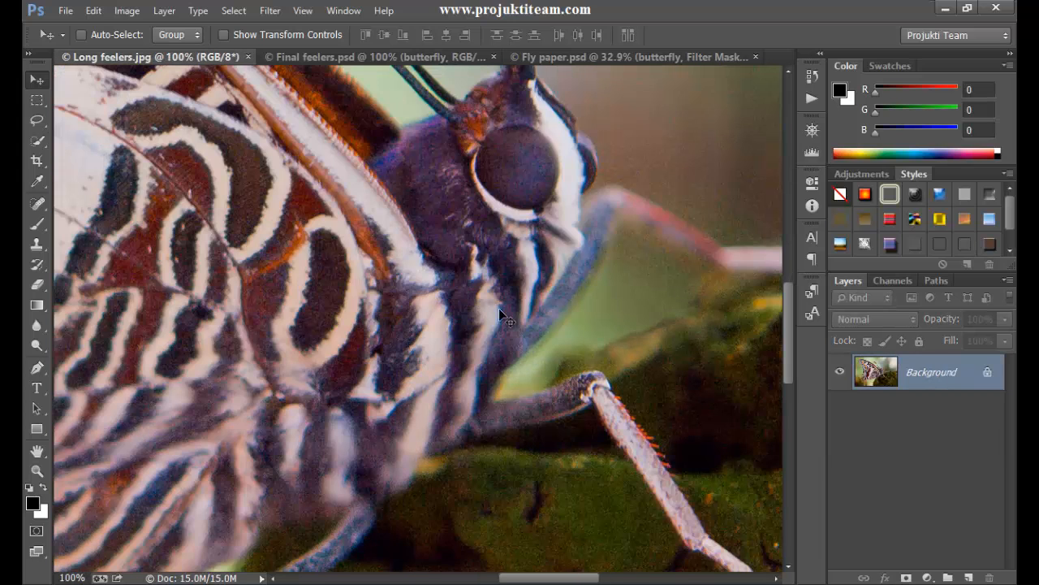
{"action": "left_click_drag", "start_coordinate": [655, 290], "coordinate": [463, 302]}
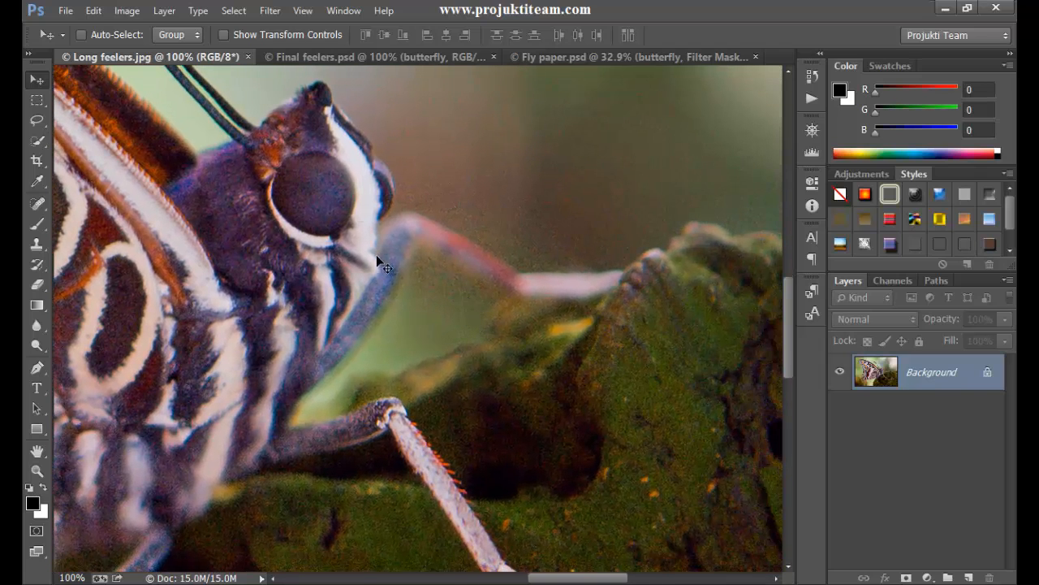
{"action": "left_click", "coordinate": [338, 55]}
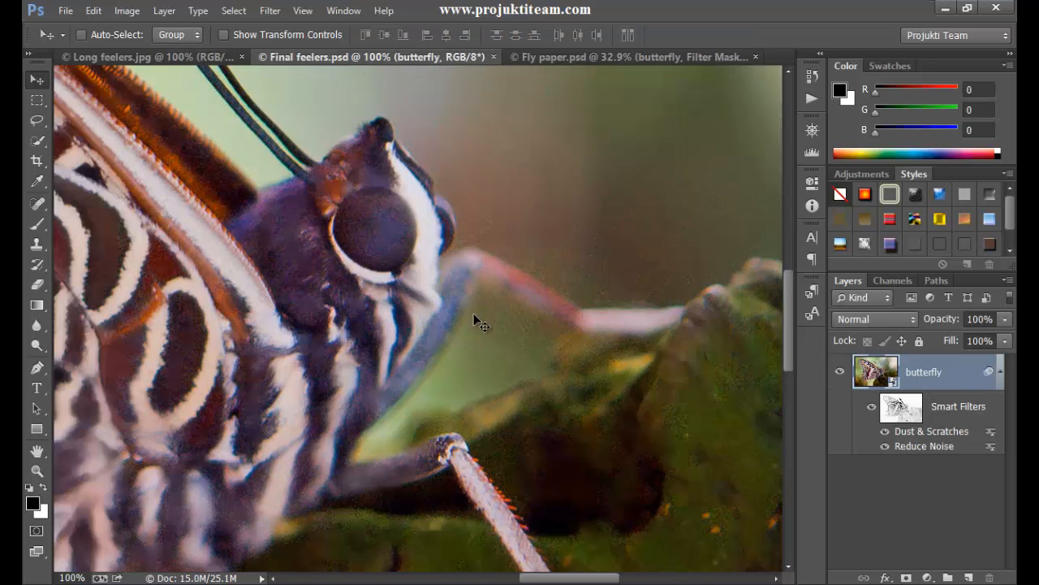
{"action": "left_click", "coordinate": [542, 61]}
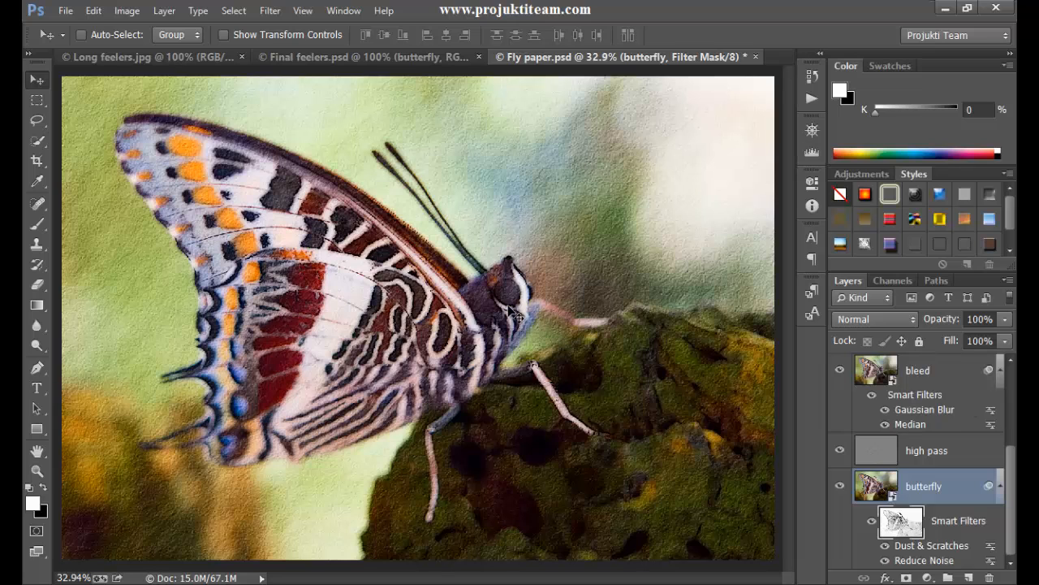
- Convert the Background layer of Long feelers.jpg to a smart object
{"action": "left_click", "coordinate": [177, 54]}
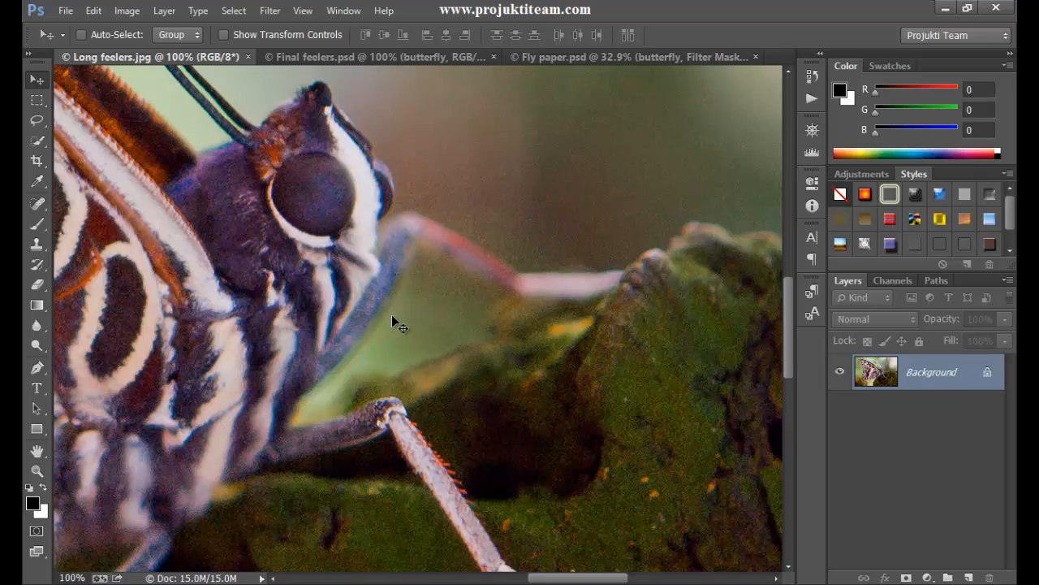
{"action": "key", "text": "ctrl+0"}
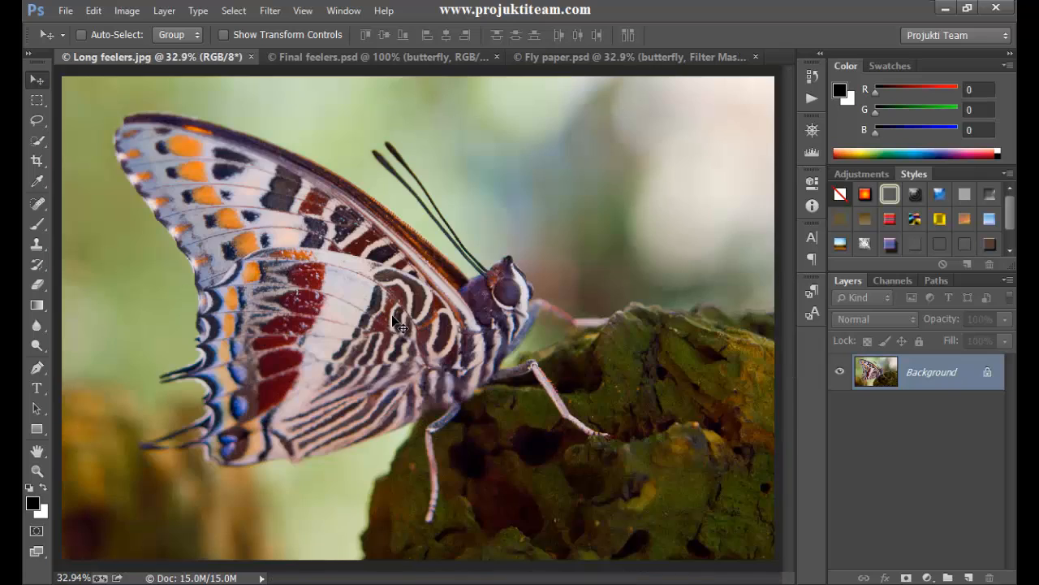
{"action": "right_click", "coordinate": [964, 379]}
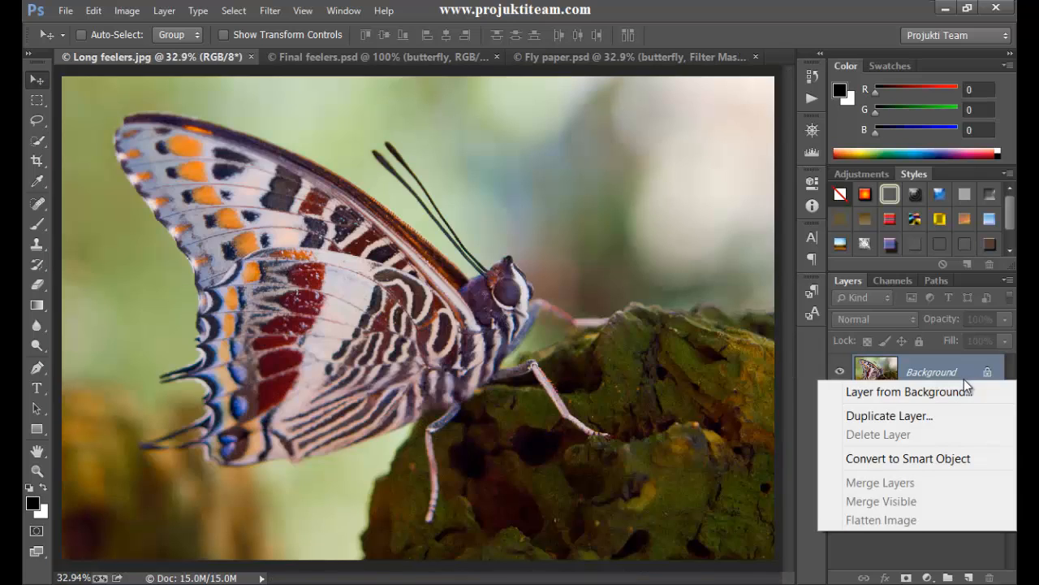
{"action": "left_click", "coordinate": [943, 460]}
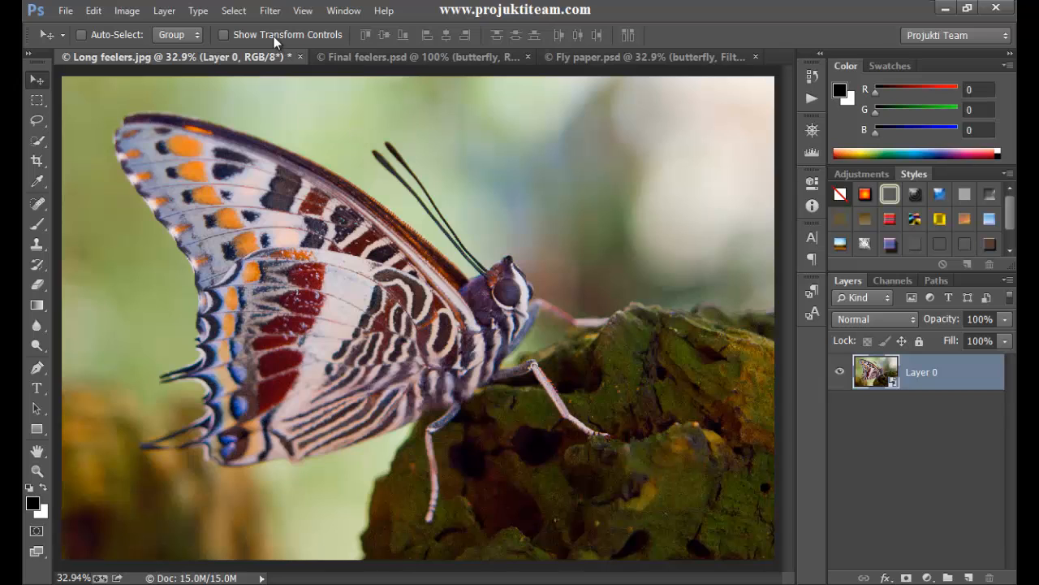
- Start the Reduce Noise filter on the smart object layer and set Reduce Color Noise to 70%
{"action": "left_click", "coordinate": [268, 10]}
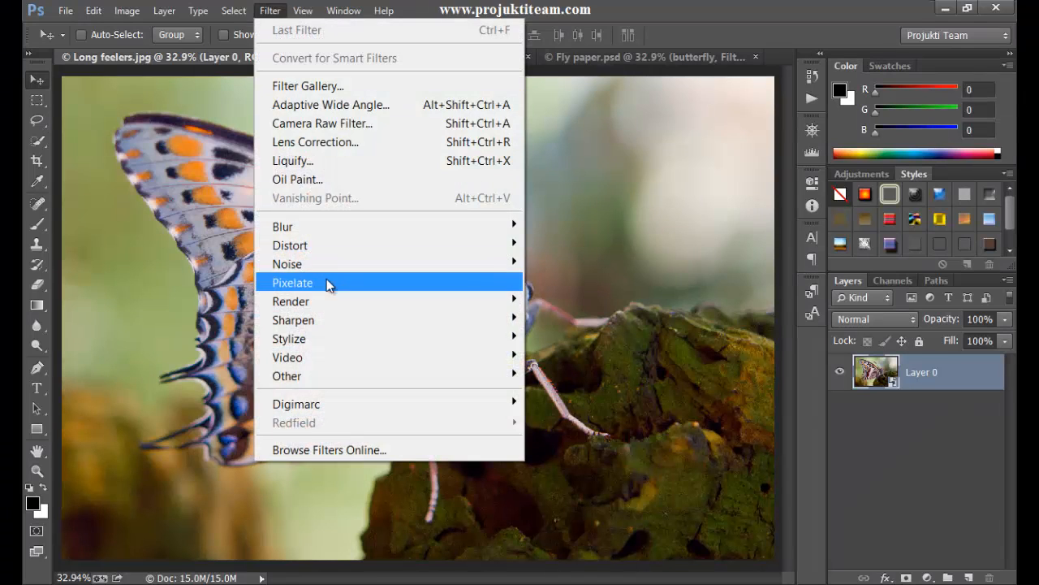
{"action": "mouse_move", "coordinate": [334, 264]}
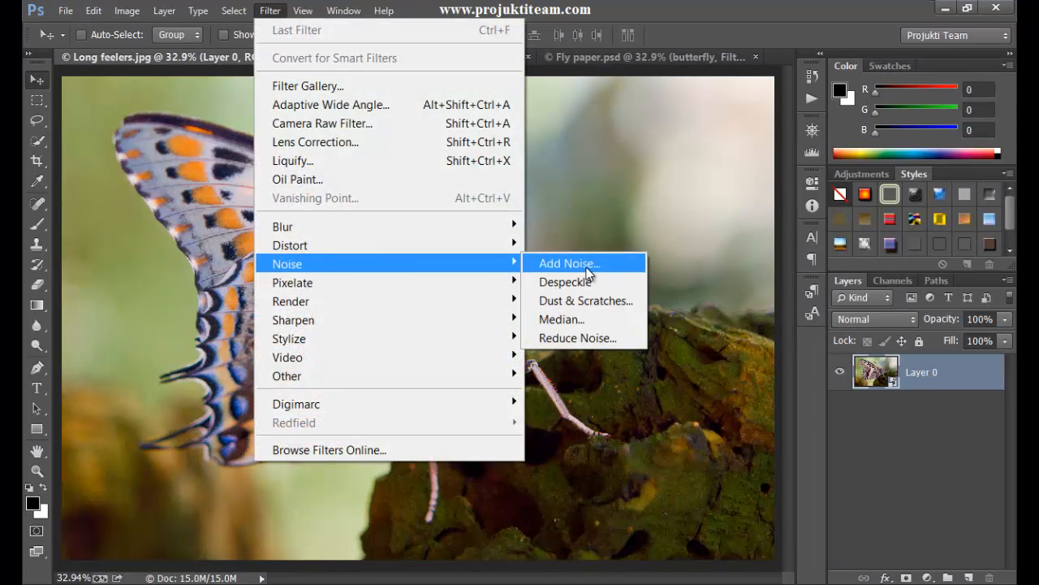
{"action": "left_click", "coordinate": [590, 339]}
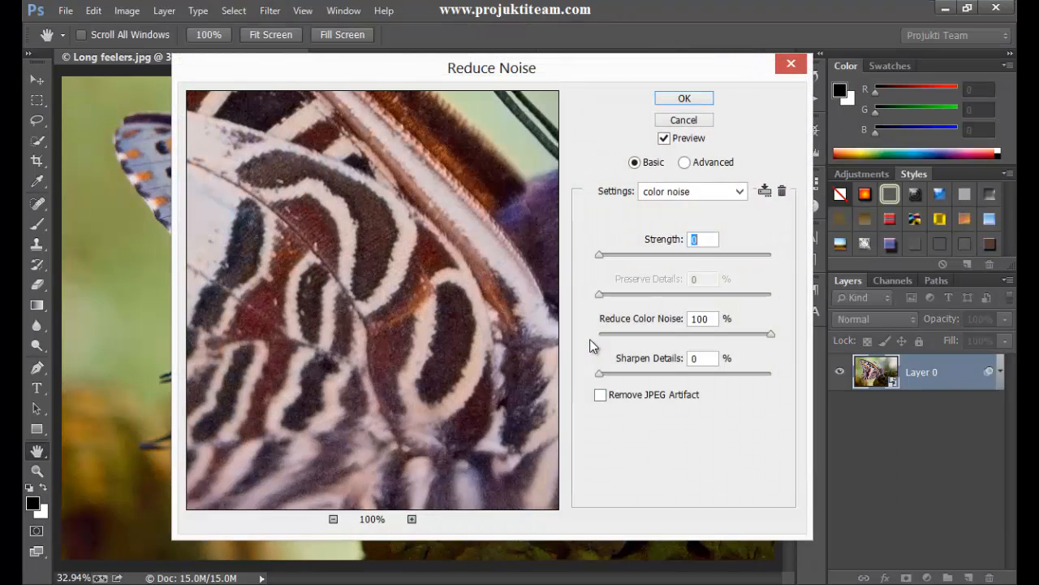
{"action": "left_click_drag", "start_coordinate": [347, 281], "coordinate": [309, 275]}
{"action": "left_click_drag", "start_coordinate": [491, 309], "coordinate": [372, 261]}
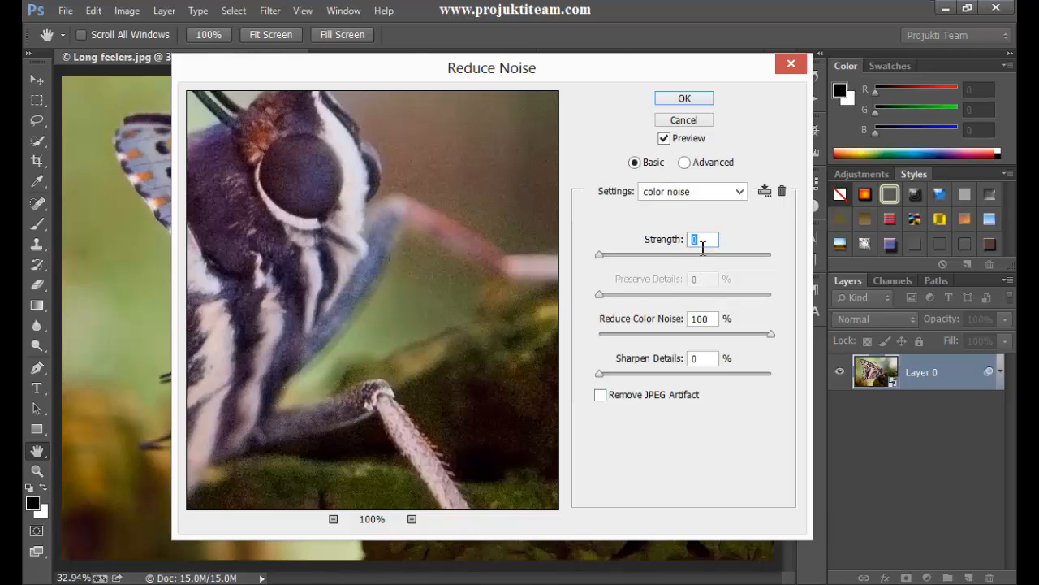
{"action": "left_click", "coordinate": [693, 323]}
{"action": "double_click", "coordinate": [693, 323]}
{"action": "left_click_drag", "start_coordinate": [769, 334], "coordinate": [658, 341]}
- Set the Reduce Noise filter's Strength to 6
{"action": "left_click", "coordinate": [704, 242]}
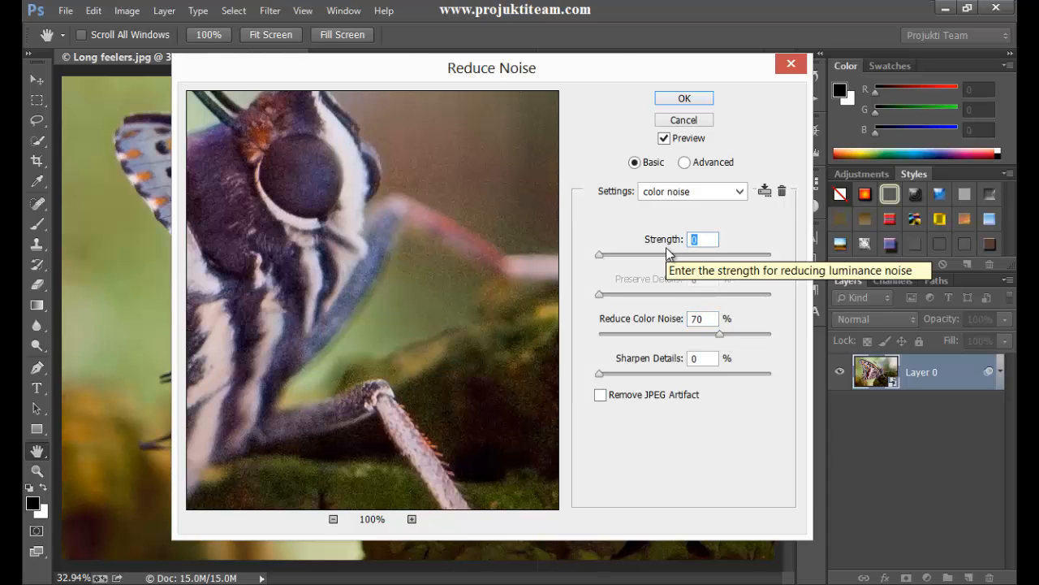
{"action": "key", "text": "Up"}
{"action": "key", "text": "Up"}
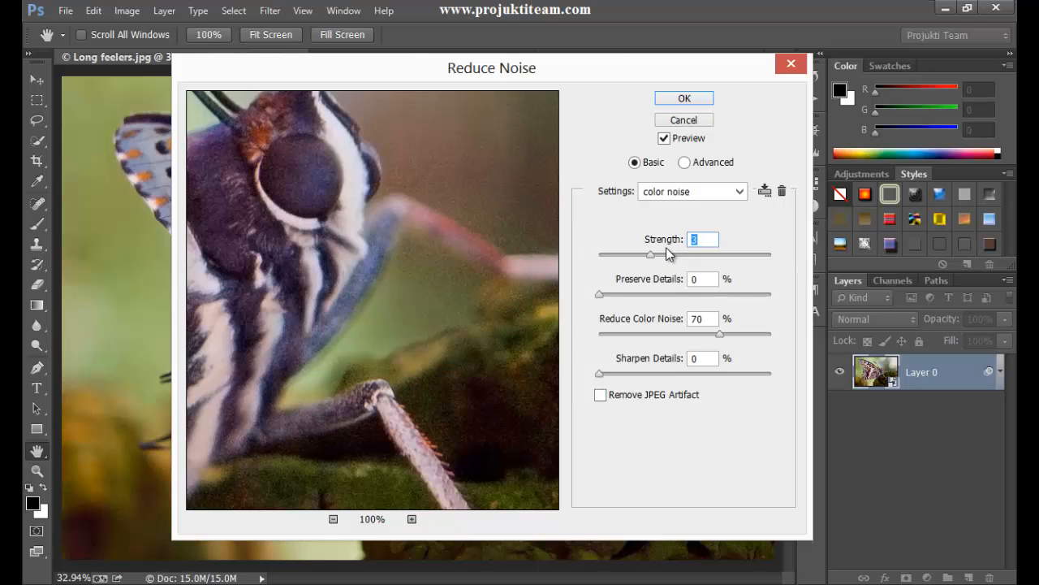
{"action": "key", "text": "Up"}
- Examine the noise reduction on the butterfly's head, front leg and the rock in the filter preview
{"action": "left_click_drag", "start_coordinate": [466, 366], "coordinate": [290, 225]}
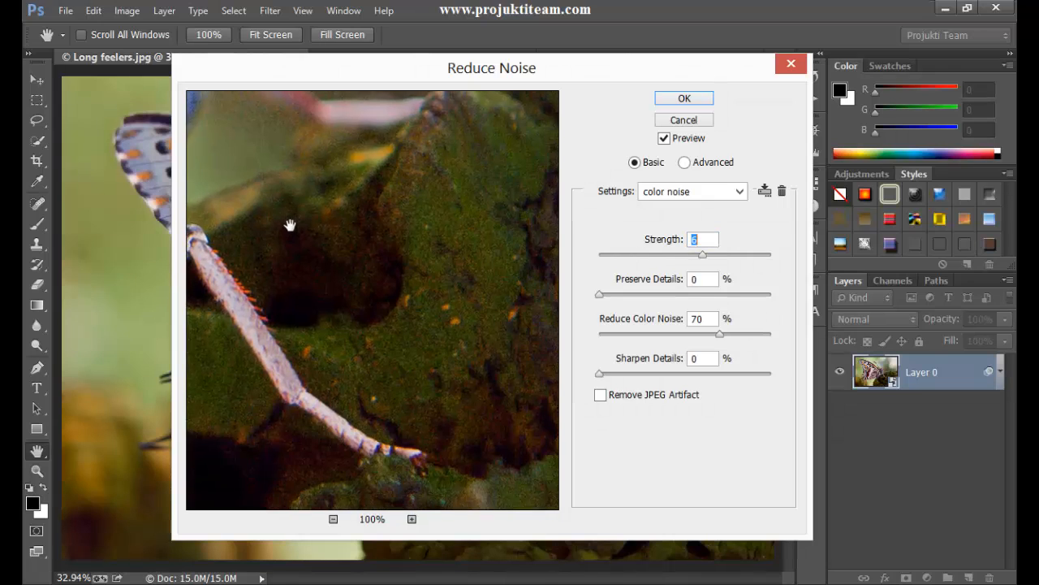
{"action": "left_click_drag", "start_coordinate": [397, 301], "coordinate": [513, 236]}
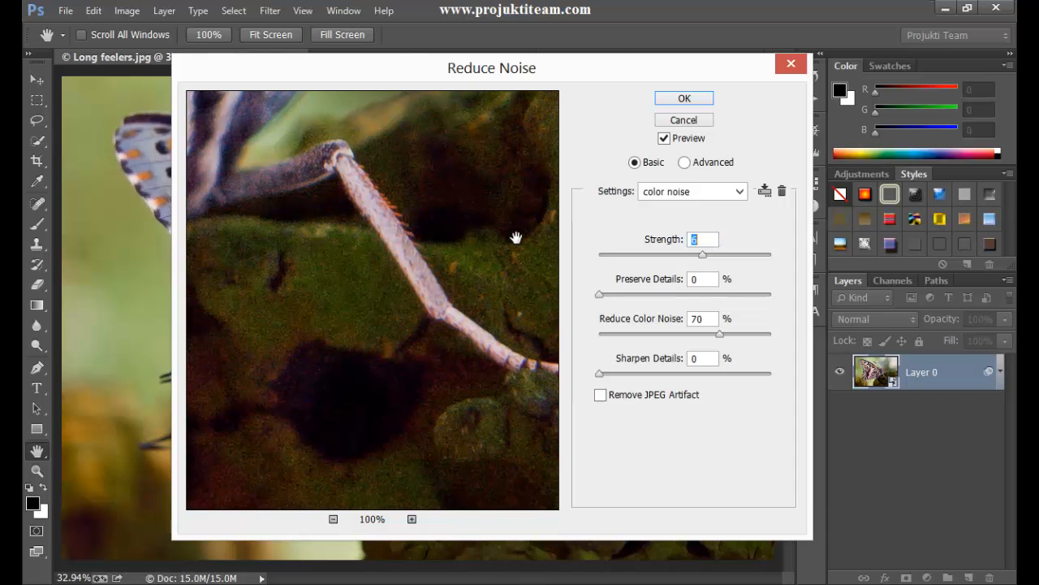
{"action": "left_click_drag", "start_coordinate": [406, 268], "coordinate": [408, 409]}
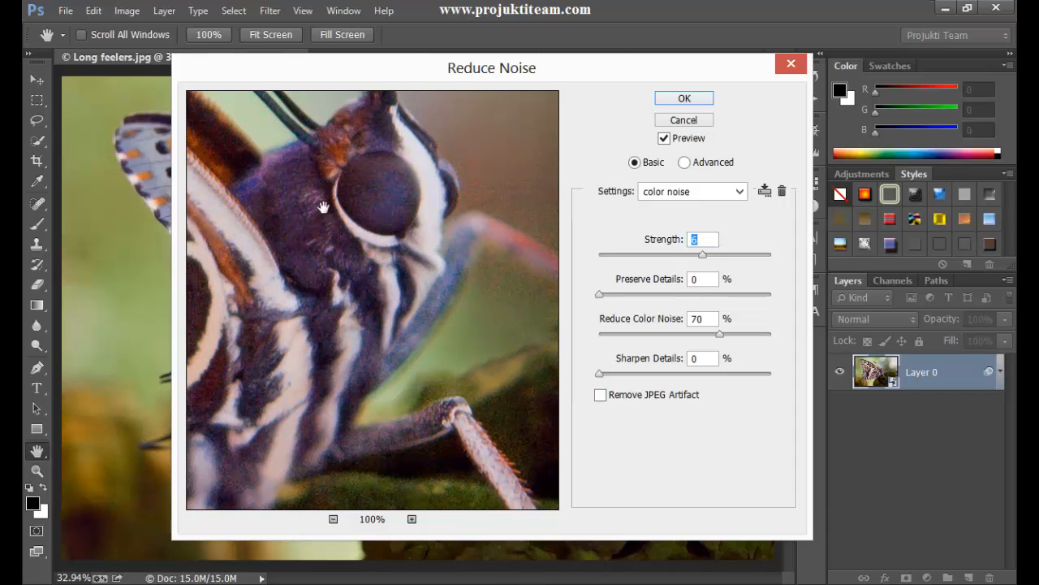
{"action": "left_click_drag", "start_coordinate": [298, 315], "coordinate": [383, 285]}
{"action": "left_click_drag", "start_coordinate": [373, 389], "coordinate": [416, 222]}
{"action": "left_click_drag", "start_coordinate": [440, 281], "coordinate": [349, 172]}
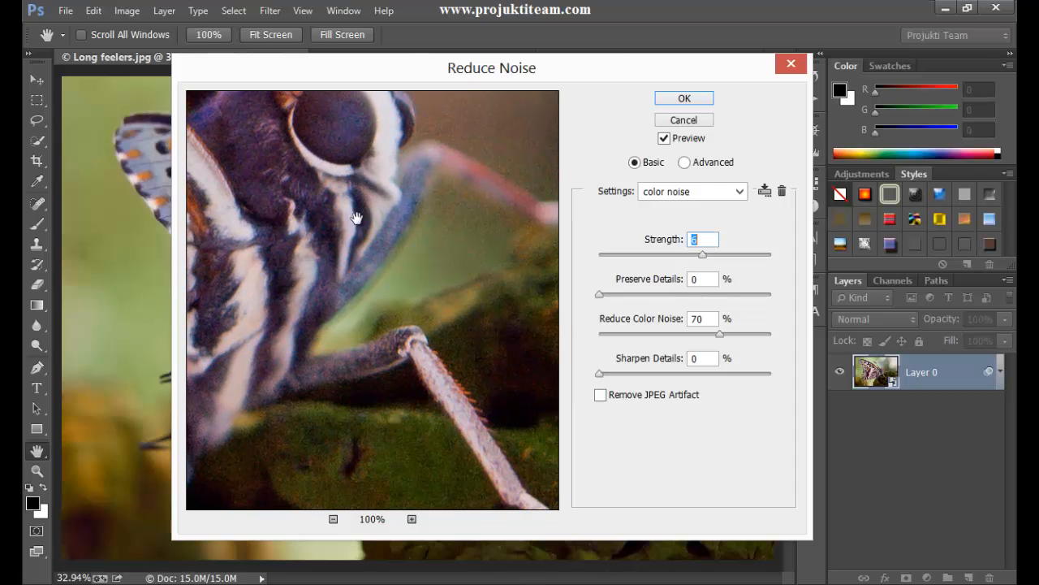
{"action": "left_click_drag", "start_coordinate": [332, 347], "coordinate": [227, 244]}
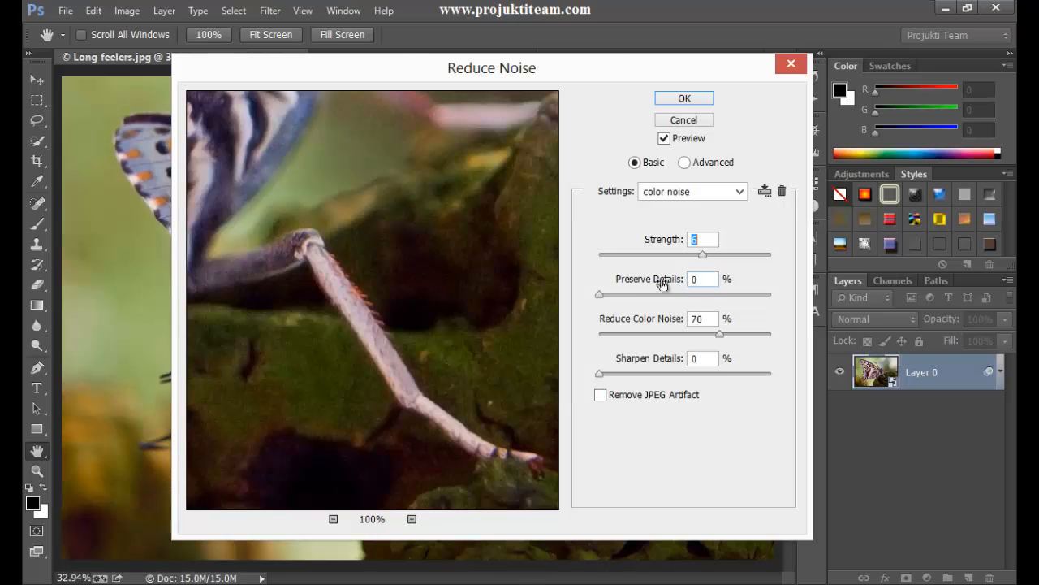
- Try higher Preserve Details values in the Reduce Noise filter, ending at 30%
{"action": "key", "text": "Tab"}
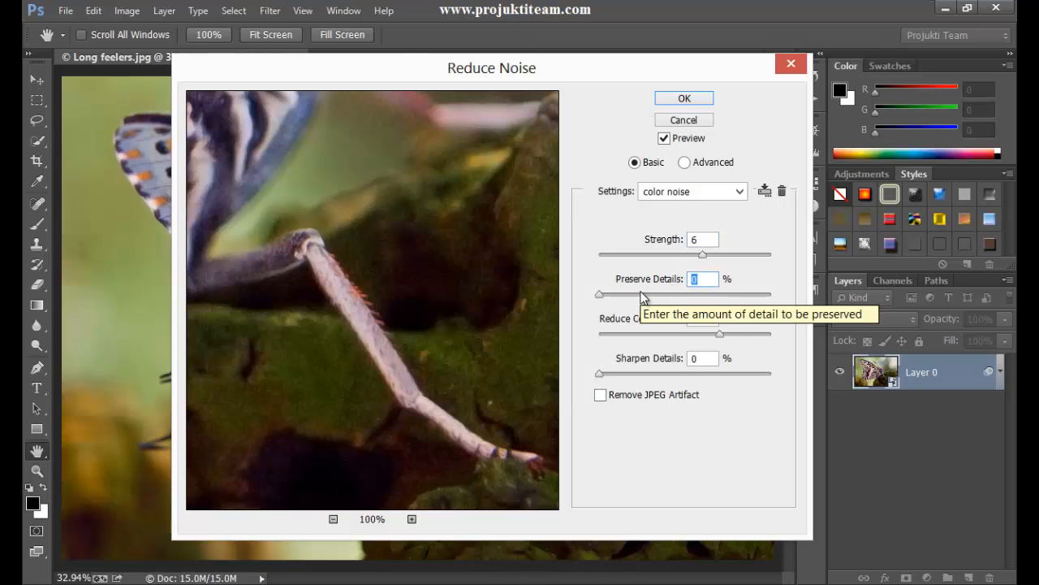
{"action": "key", "text": "shift+Up"}
{"action": "key", "text": "shift+Up"}
{"action": "key", "text": "shift+Up"}
{"action": "key", "text": "shift+Up"}
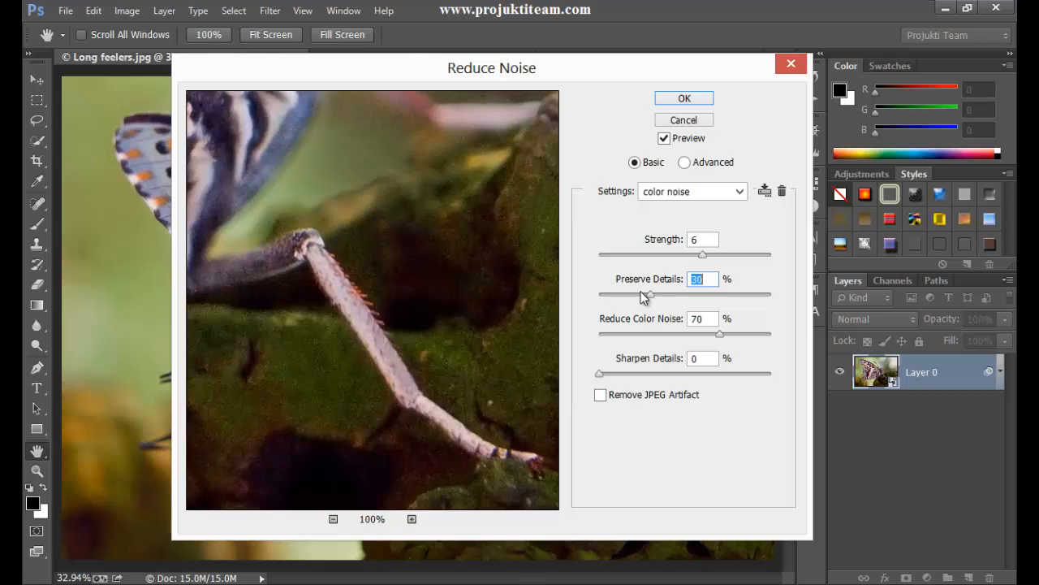
{"action": "key", "text": "shift+Up"}
{"action": "key", "text": "shift+Down"}
{"action": "key", "text": "shift+Down"}
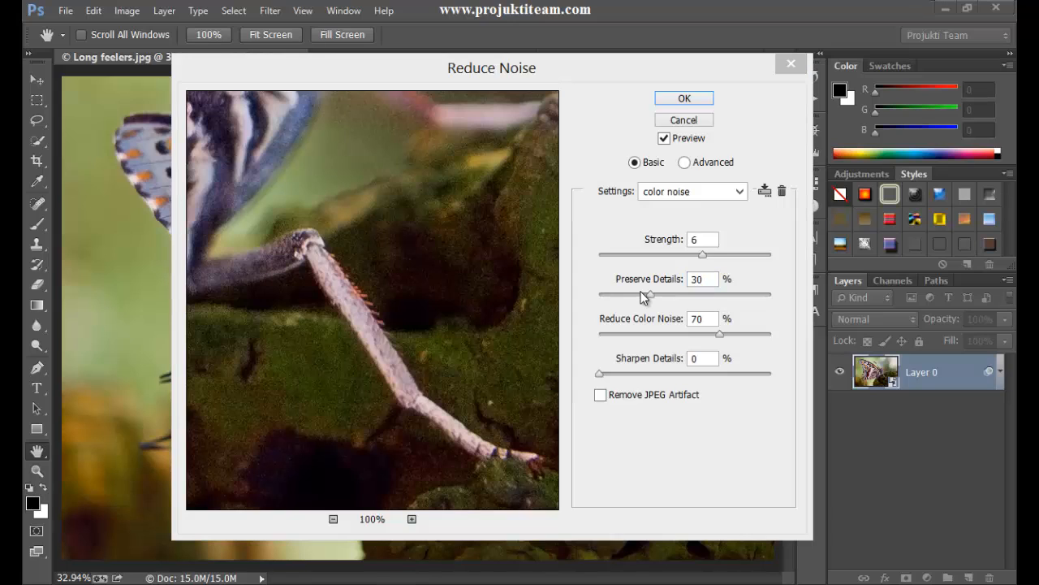
- Lower Preserve Details to 7% in the Reduce Noise filter
{"action": "left_click_drag", "start_coordinate": [711, 281], "coordinate": [664, 290]}
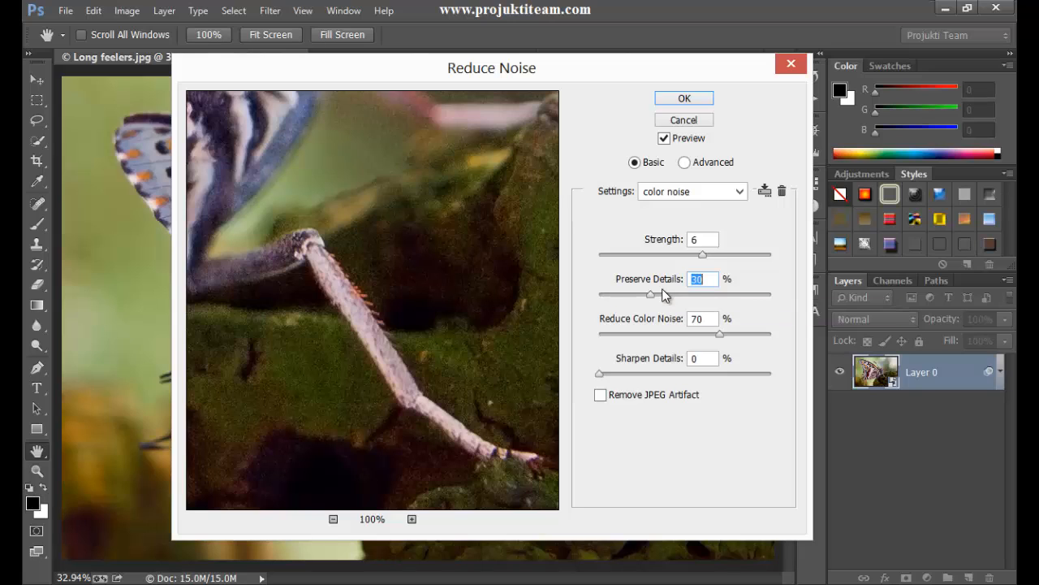
{"action": "key", "text": "shift+Down"}
{"action": "key", "text": "Down"}
{"action": "key", "text": "Down"}
{"action": "key", "text": "Down"}
- Raise the Reduce Noise filter's Strength to 10, checking the result on the butterfly's head and front leg
{"action": "left_click", "coordinate": [694, 239]}
{"action": "left_click_drag", "start_coordinate": [367, 210], "coordinate": [360, 406]}
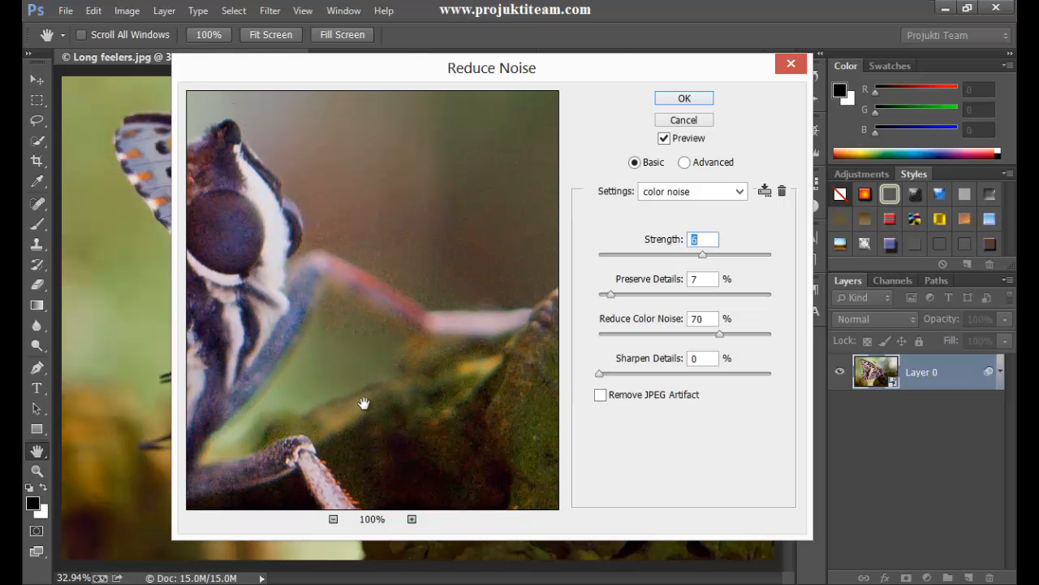
{"action": "key", "text": "Up"}
{"action": "key", "text": "Up"}
{"action": "key", "text": "Up"}
{"action": "left_click_drag", "start_coordinate": [364, 404], "coordinate": [417, 170]}
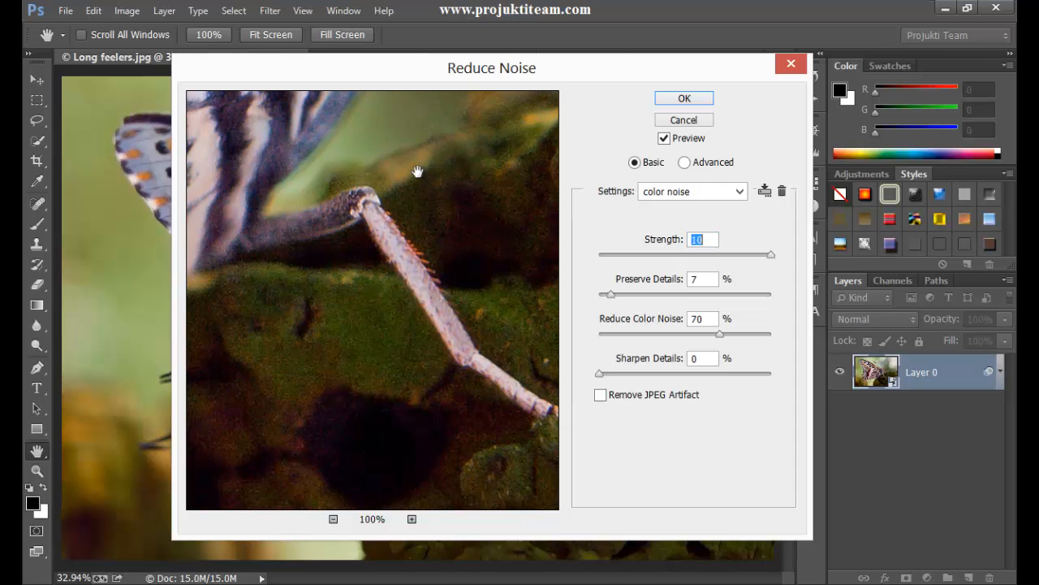
- Examine the butterfly's head, front legs and the surrounding rock in the Reduce Noise filter preview at 100%
{"action": "left_click_drag", "start_coordinate": [416, 224], "coordinate": [330, 256]}
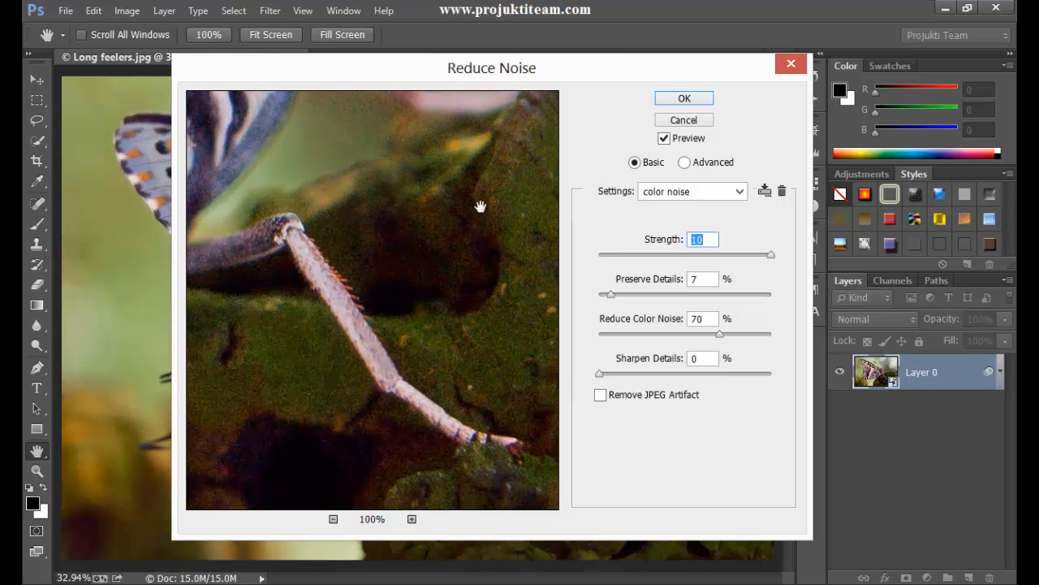
{"action": "left_click_drag", "start_coordinate": [383, 232], "coordinate": [457, 143]}
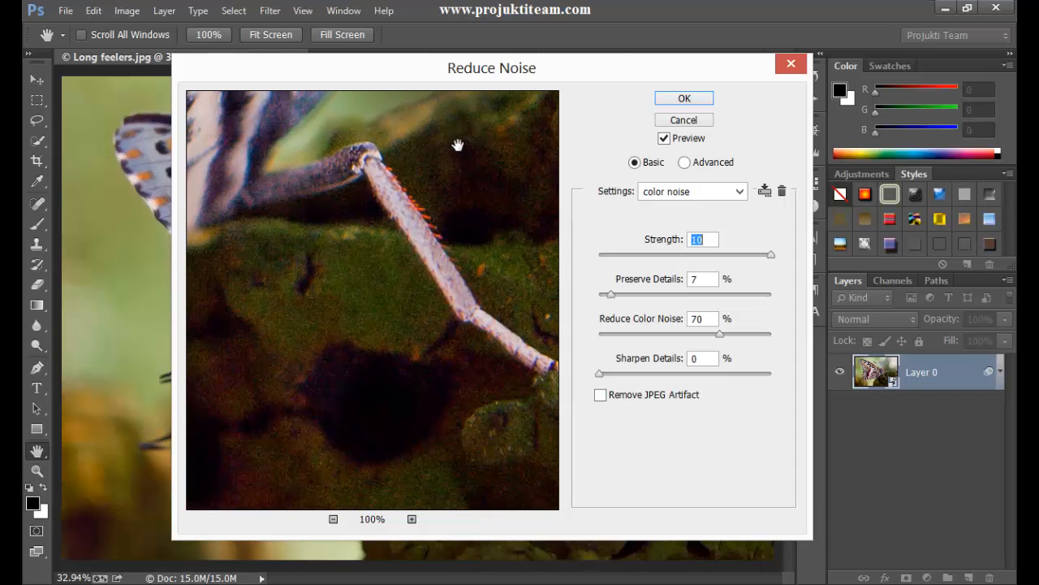
{"action": "left_click_drag", "start_coordinate": [396, 318], "coordinate": [345, 397]}
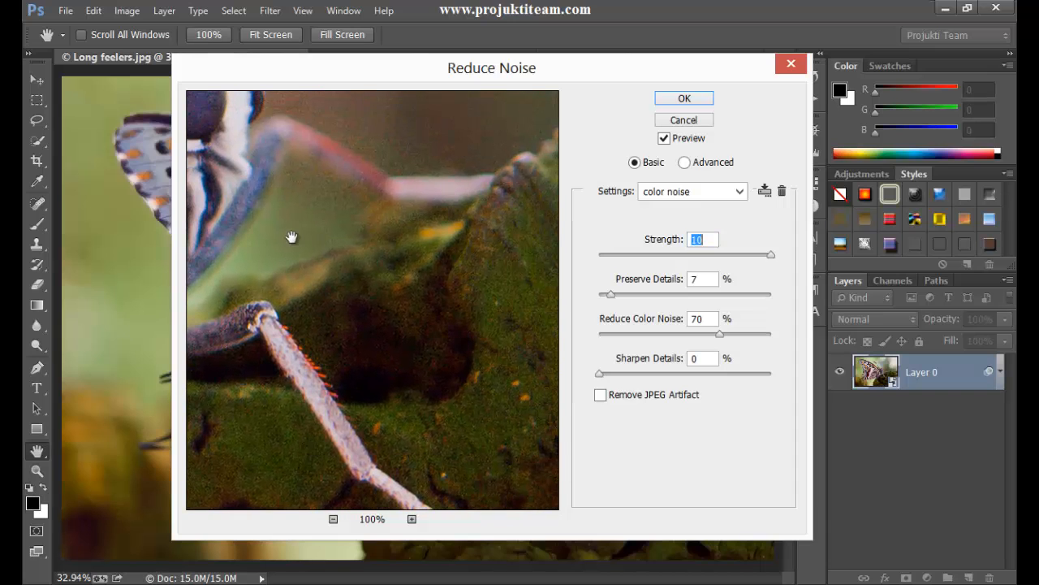
{"action": "left_click_drag", "start_coordinate": [290, 236], "coordinate": [404, 255]}
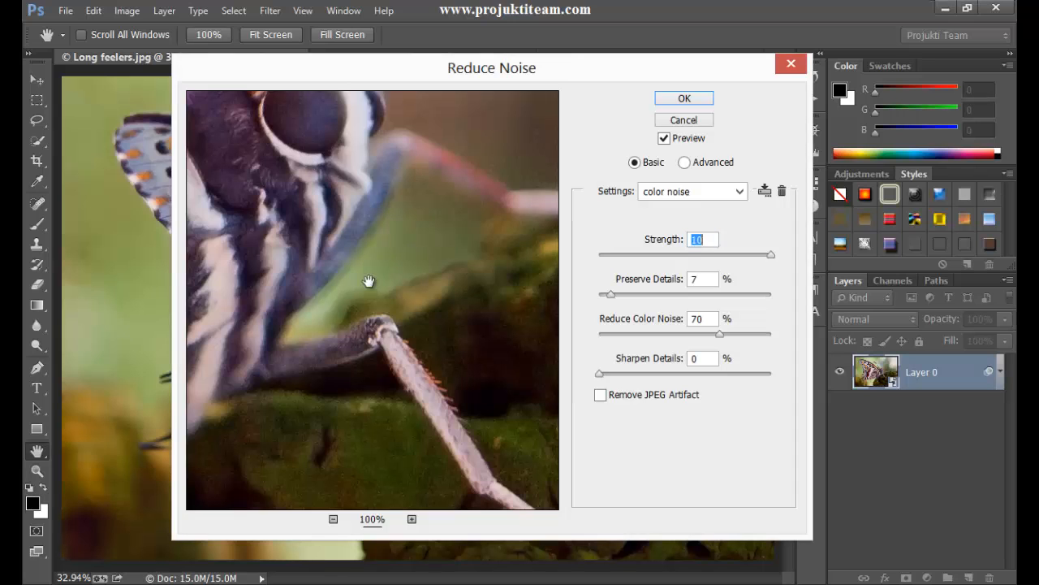
{"action": "left_click_drag", "start_coordinate": [369, 281], "coordinate": [272, 258]}
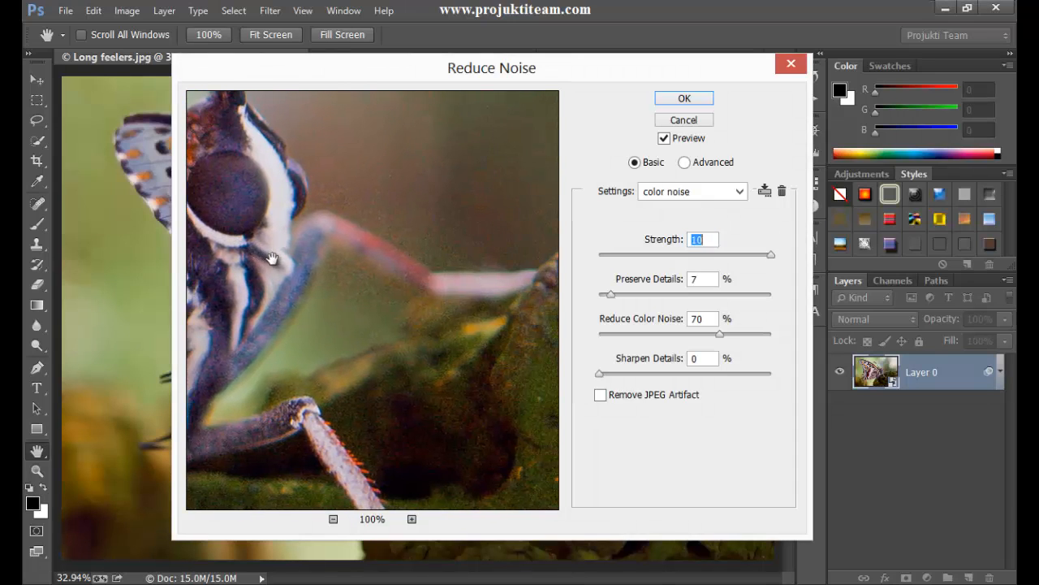
{"action": "left_click_drag", "start_coordinate": [332, 301], "coordinate": [401, 233]}
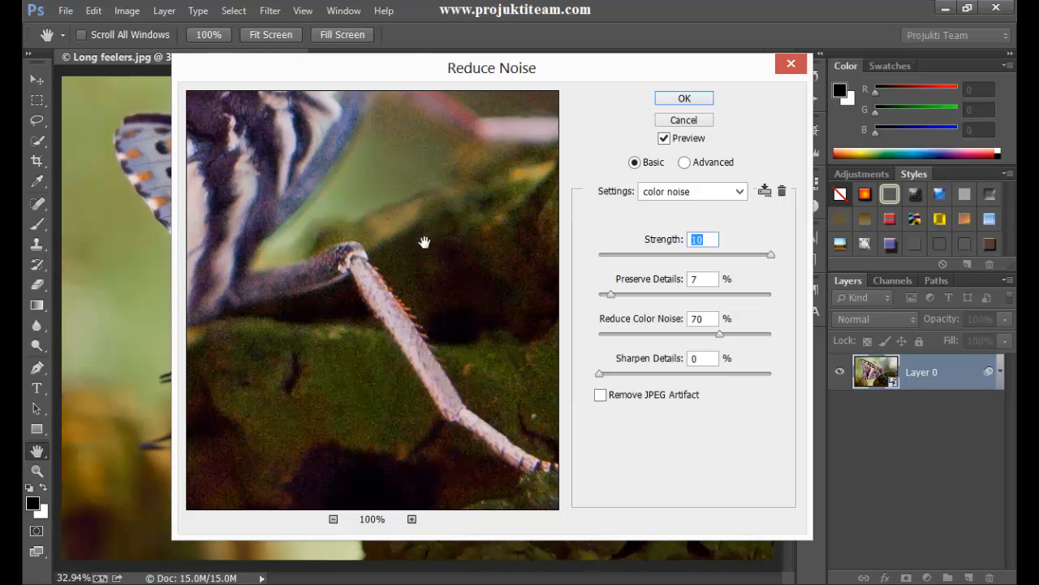
{"action": "left_click_drag", "start_coordinate": [424, 242], "coordinate": [411, 354]}
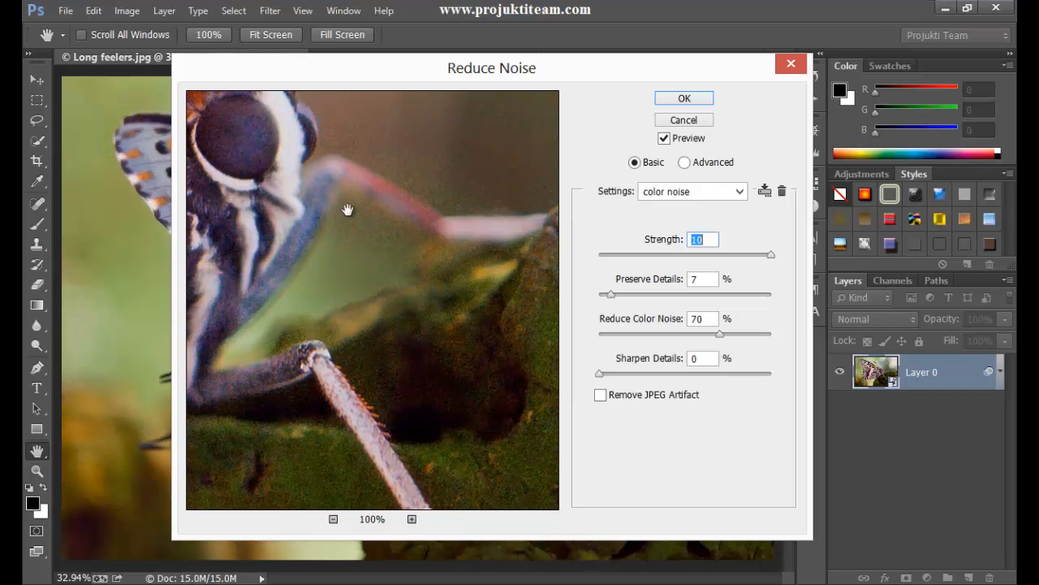
{"action": "left_click_drag", "start_coordinate": [347, 210], "coordinate": [416, 325]}
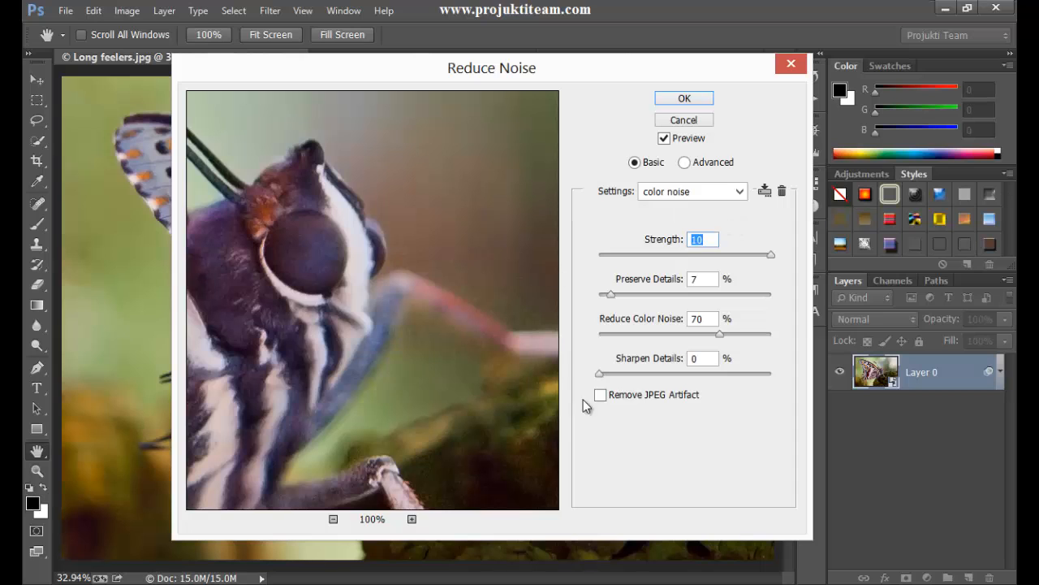
{"action": "left_click_drag", "start_coordinate": [296, 309], "coordinate": [377, 183]}
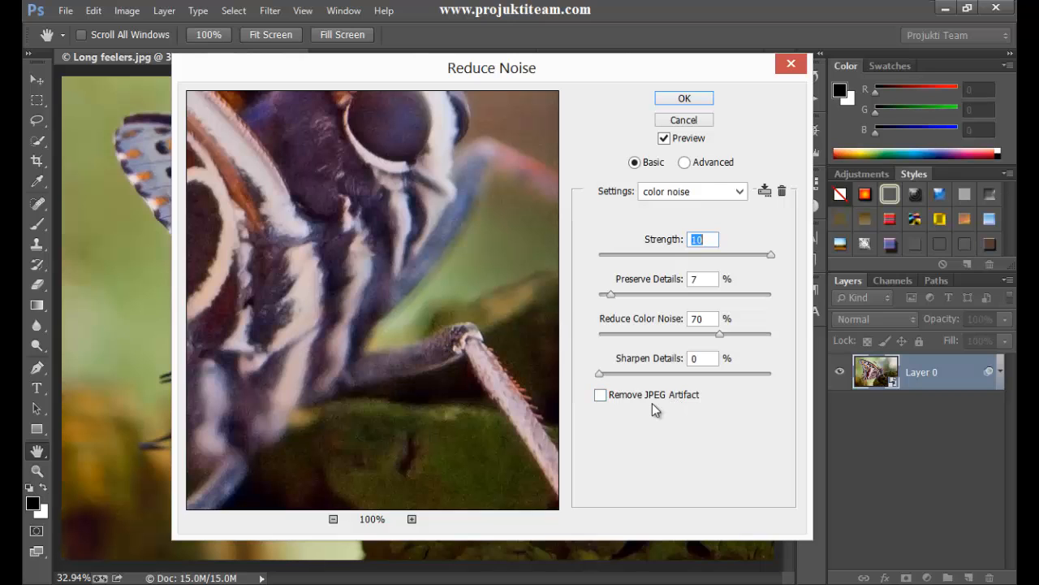
{"action": "left_click_drag", "start_coordinate": [460, 323], "coordinate": [321, 328]}
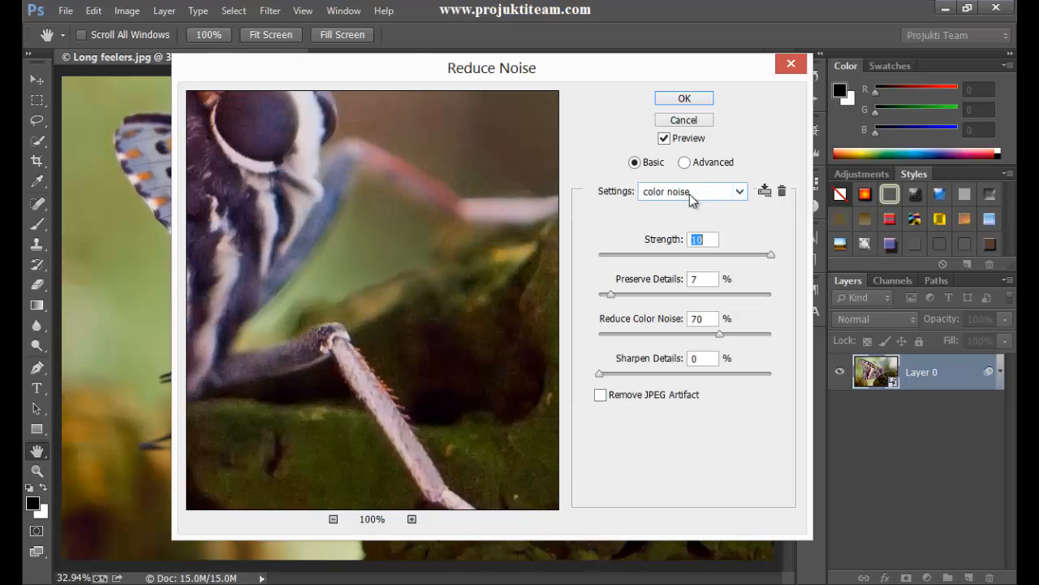
- Save the current Reduce Noise settings as a preset named "fly noise"
{"action": "left_click", "coordinate": [765, 192]}
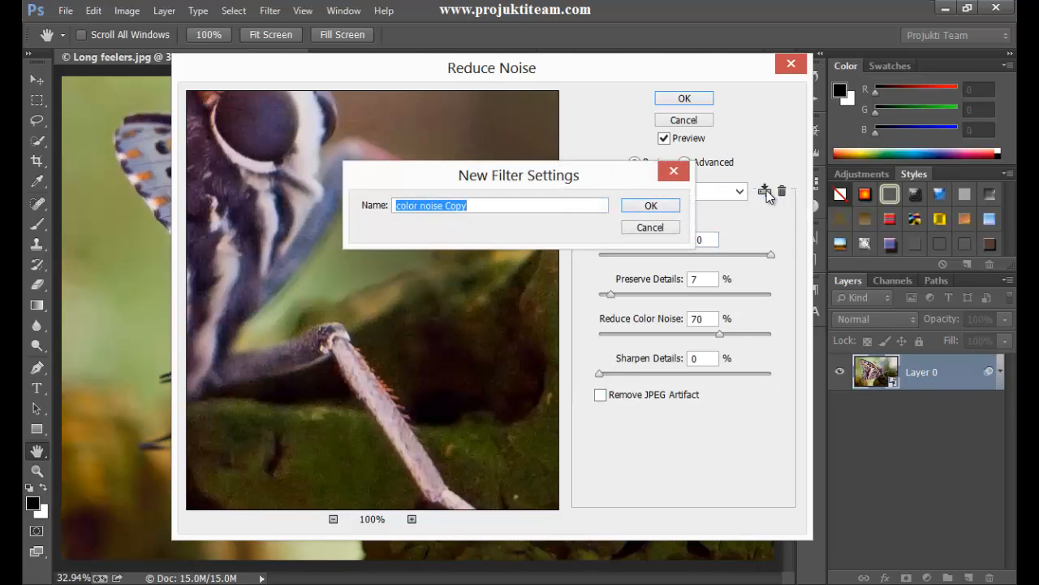
{"action": "type", "text": "f"}
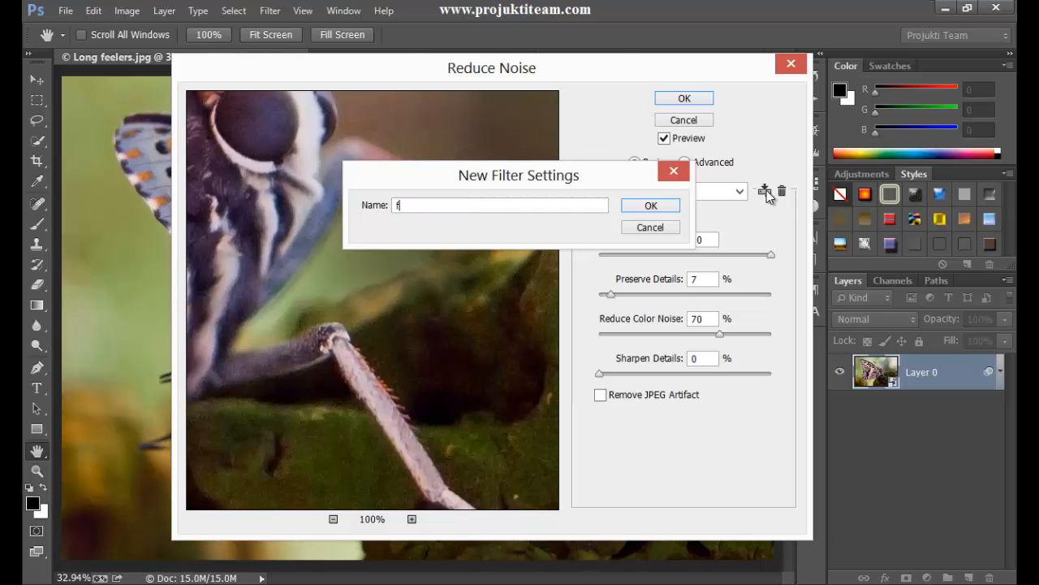
{"action": "type", "text": "ly noise"}
{"action": "left_click", "coordinate": [655, 205]}
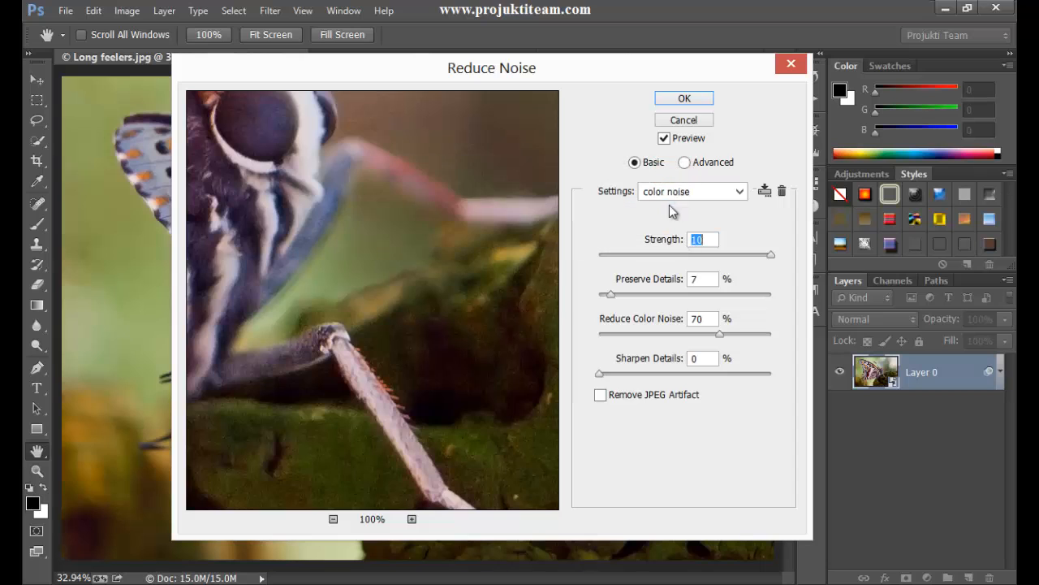
- Load the "fly noise" preset and apply the Reduce Noise filter to the smart object
{"action": "left_click", "coordinate": [739, 192]}
{"action": "left_click", "coordinate": [709, 272]}
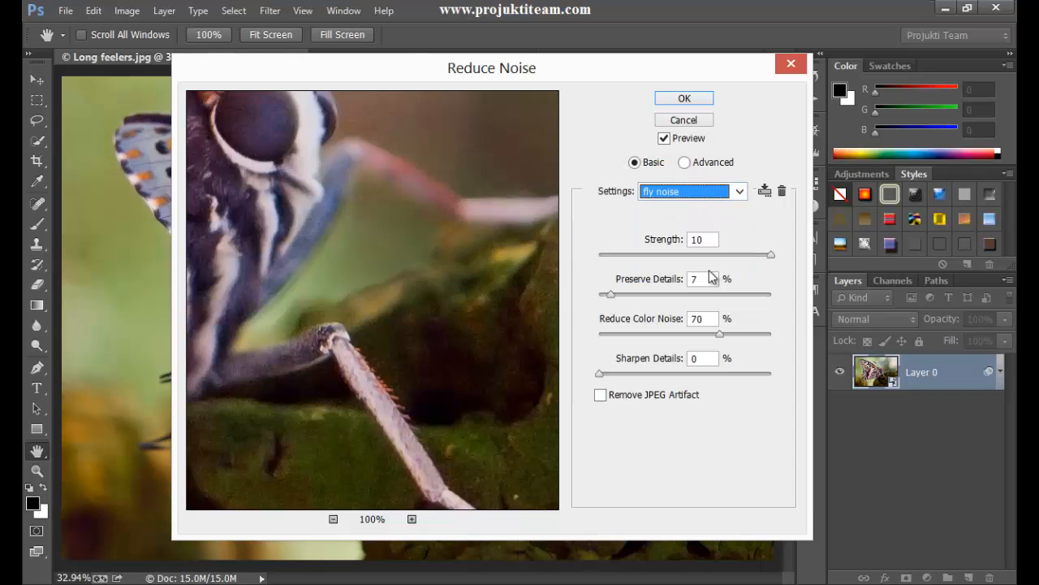
{"action": "left_click", "coordinate": [686, 98]}
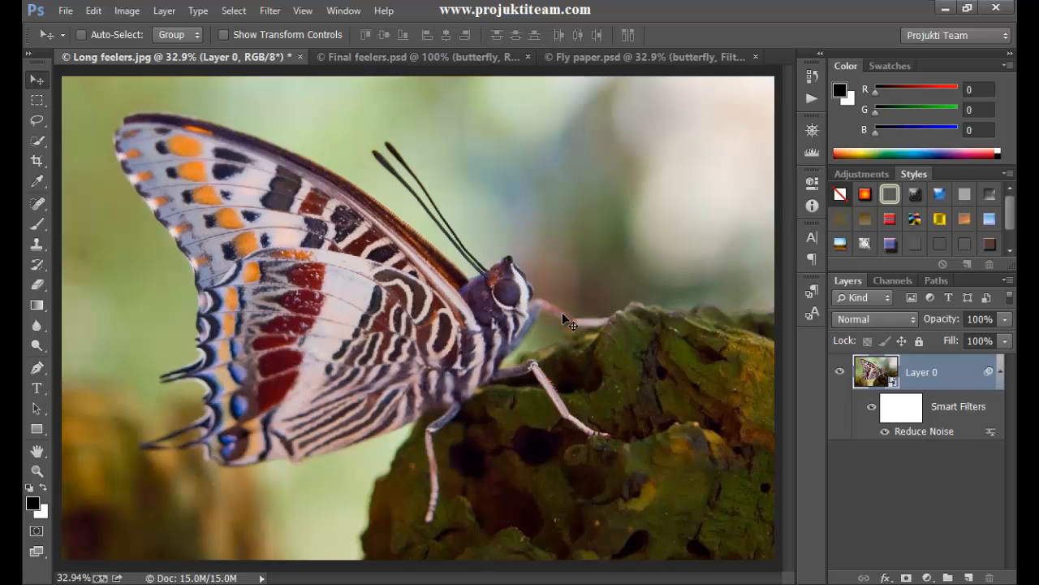
- Inspect the filtered butterfly's head, legs and the rock at 100% zoom, comparing the image with smart filters off and on
{"action": "key", "text": "ctrl+plus"}
{"action": "key", "text": "ctrl+plus"}
{"action": "key", "text": "ctrl+plus"}
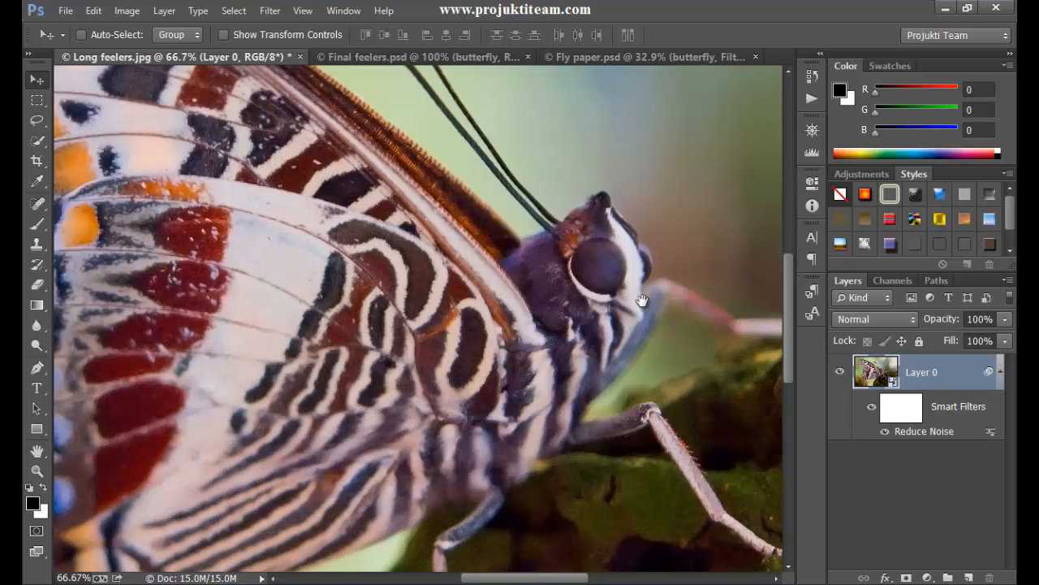
{"action": "left_click_drag", "start_coordinate": [642, 302], "coordinate": [447, 300]}
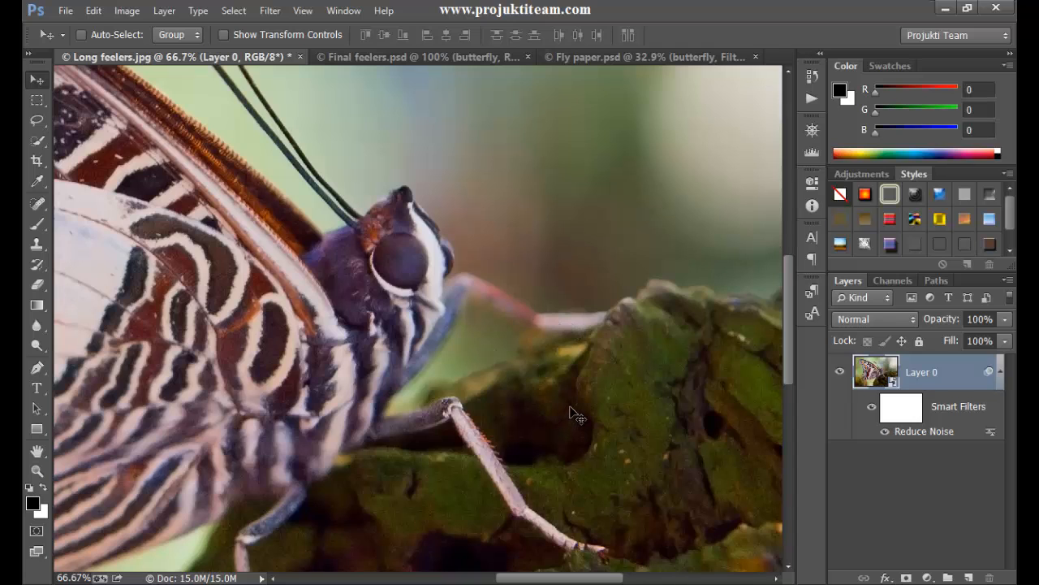
{"action": "key", "text": "ctrl+plus"}
{"action": "key", "text": "space"}
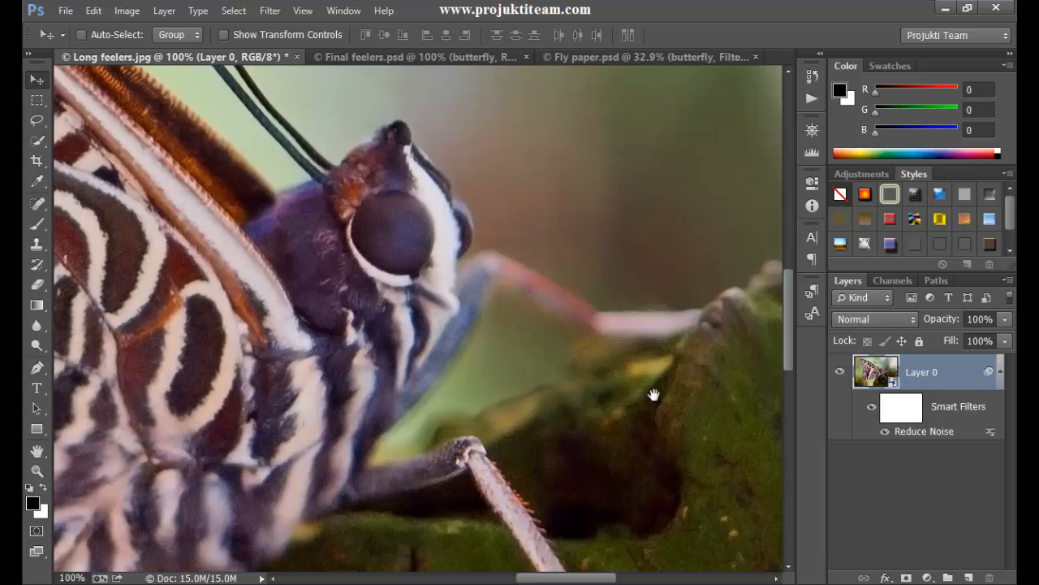
{"action": "left_click_drag", "start_coordinate": [655, 394], "coordinate": [488, 251]}
{"action": "left_click_drag", "start_coordinate": [416, 328], "coordinate": [569, 244]}
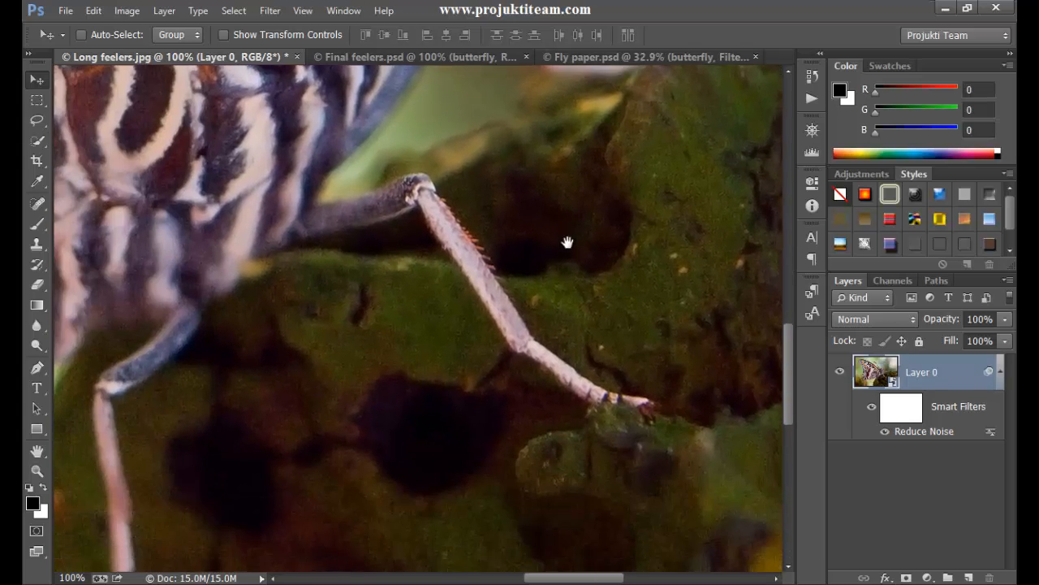
{"action": "left_click_drag", "start_coordinate": [447, 183], "coordinate": [514, 428]}
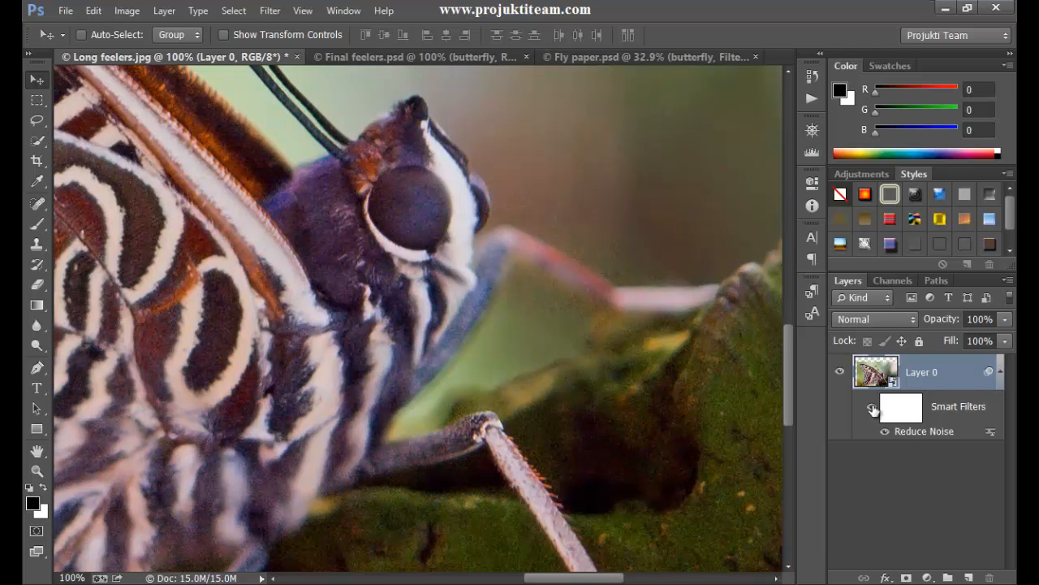
{"action": "left_click", "coordinate": [873, 409]}
{"action": "left_click", "coordinate": [873, 408]}
- Reopen the Reduce Noise smart filter's settings and enlarge its preview to 200% around the butterfly's eye
{"action": "double_click", "coordinate": [925, 430]}
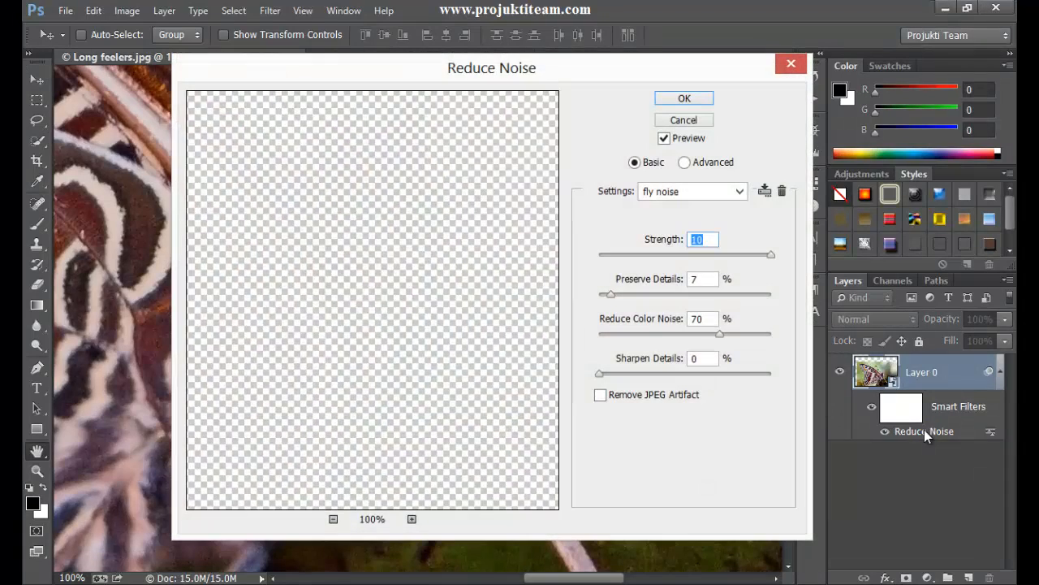
{"action": "left_click_drag", "start_coordinate": [367, 259], "coordinate": [290, 230]}
{"action": "left_click", "coordinate": [412, 519]}
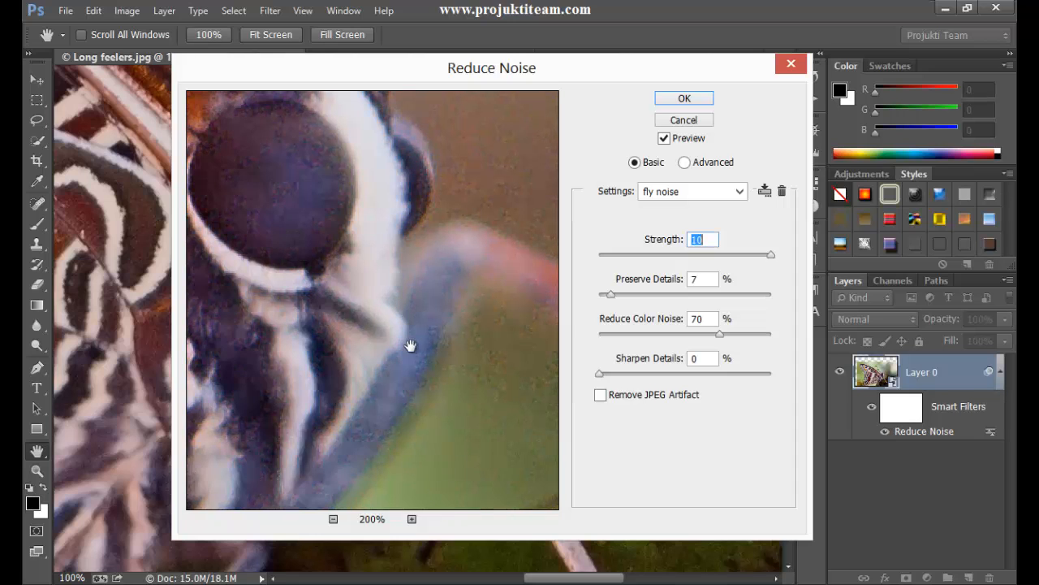
{"action": "left_click_drag", "start_coordinate": [377, 316], "coordinate": [407, 348]}
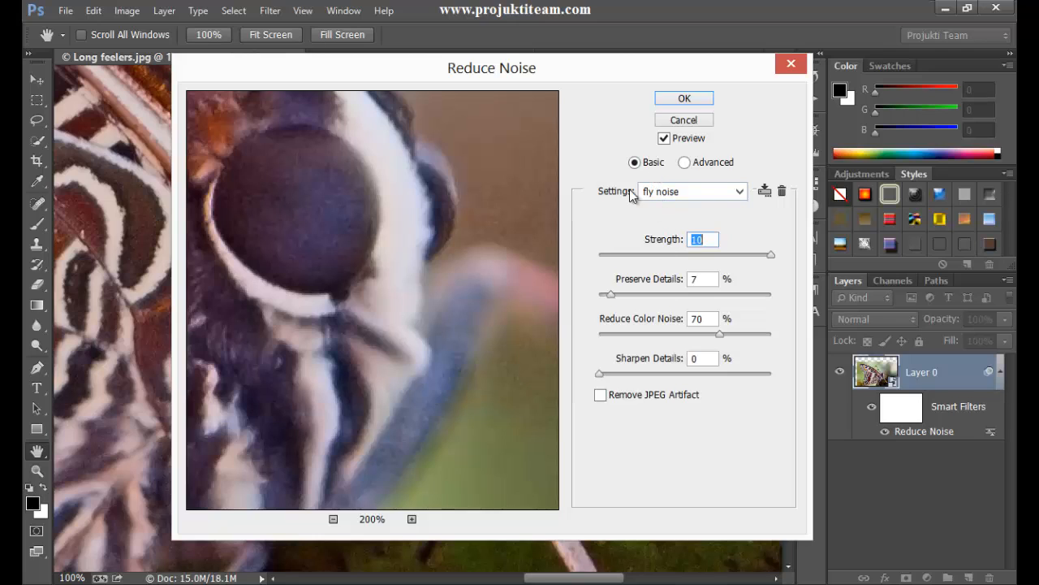
- Switch Reduce Noise to the advanced per-channel settings and bring the butterfly's eye into the channel preview
{"action": "left_click", "coordinate": [685, 164]}
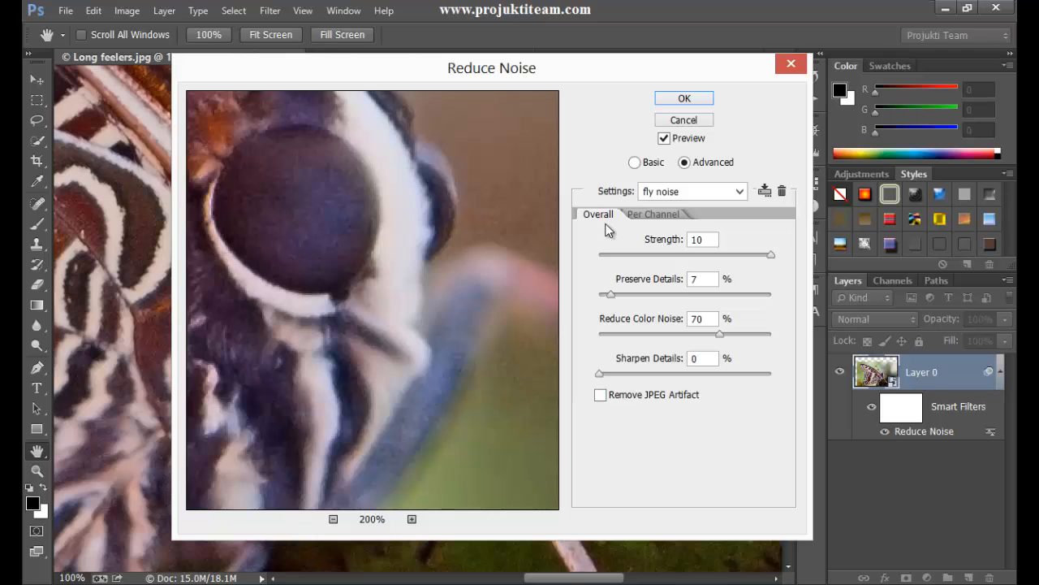
{"action": "left_click", "coordinate": [658, 215]}
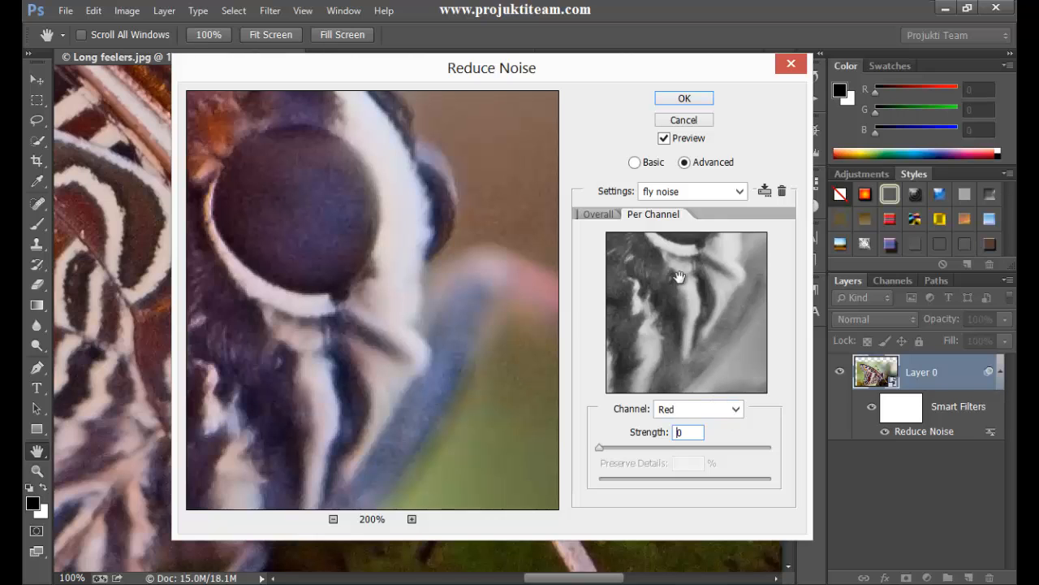
{"action": "left_click_drag", "start_coordinate": [681, 278], "coordinate": [653, 351]}
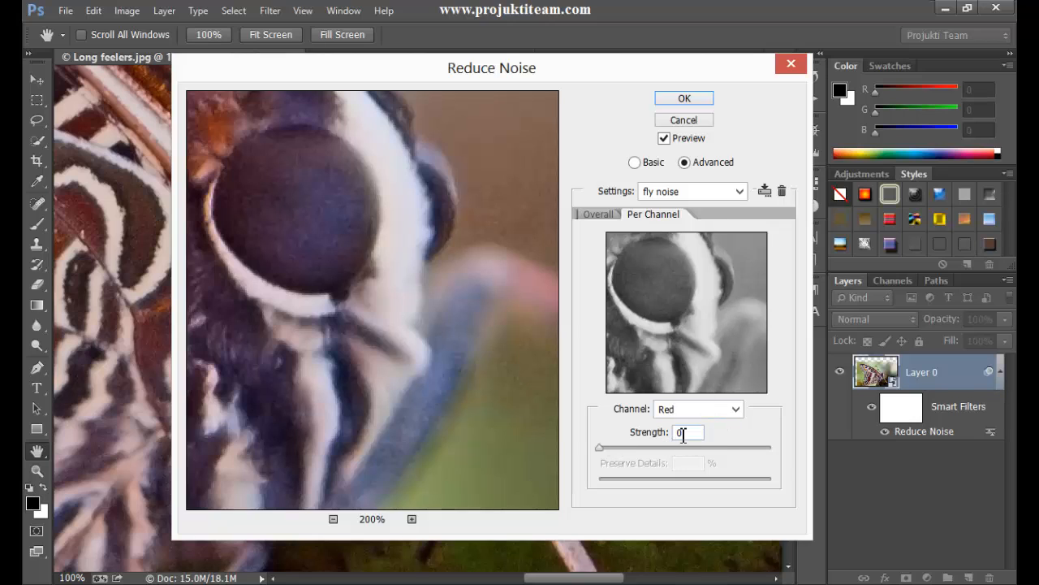
- Set the Red channel's noise reduction Strength to 10 and Preserve Details to 0%
{"action": "left_click", "coordinate": [649, 436]}
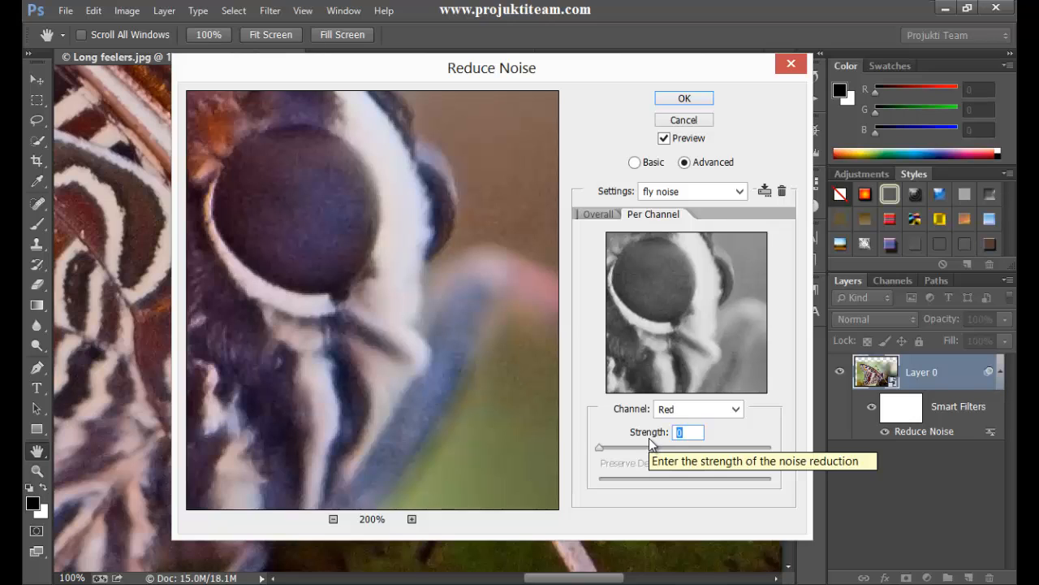
{"action": "key", "text": "Up"}
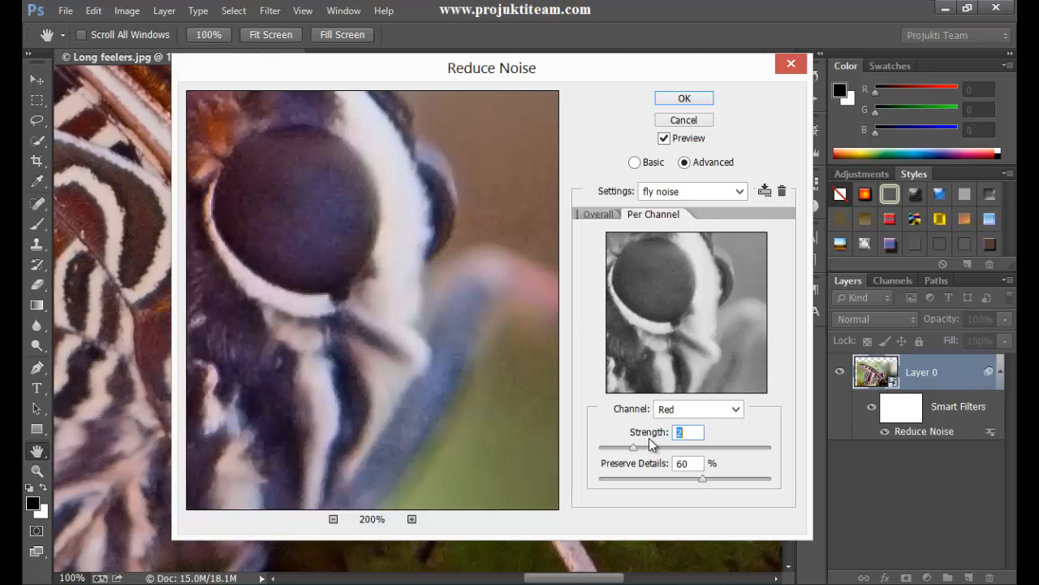
{"action": "type", "text": "10"}
{"action": "left_click", "coordinate": [697, 464]}
{"action": "left_click_drag", "start_coordinate": [700, 482], "coordinate": [580, 499]}
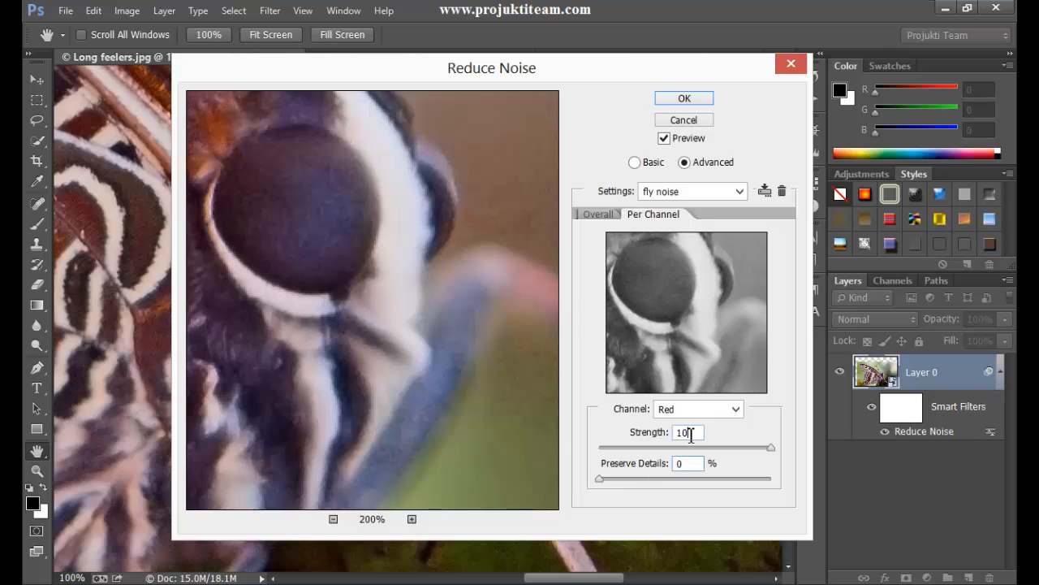
- Set the Green channel's noise reduction Strength to 10 and Preserve Details to 0%
{"action": "left_click", "coordinate": [693, 407]}
{"action": "left_click", "coordinate": [700, 441]}
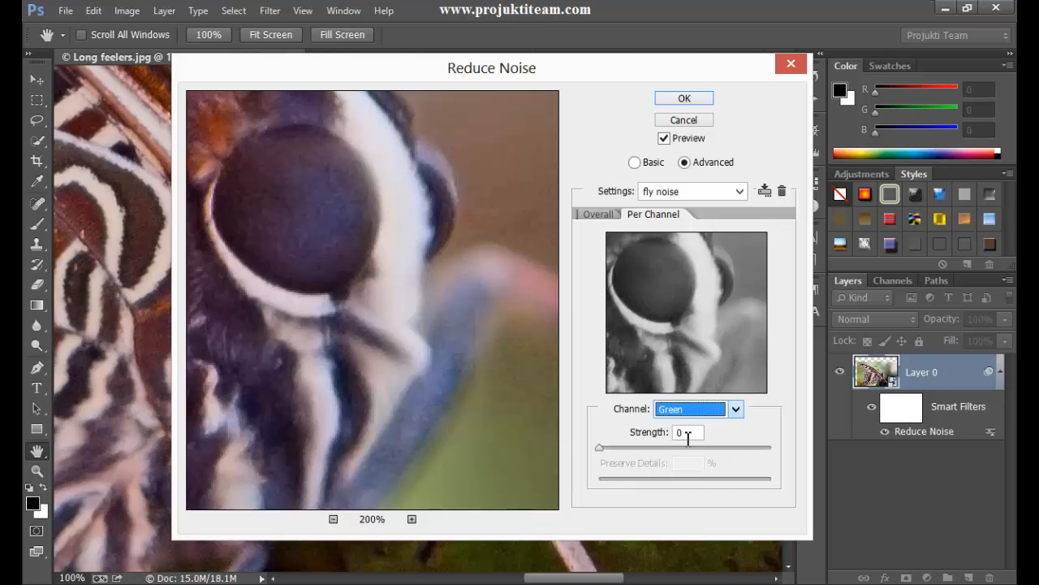
{"action": "left_click", "coordinate": [668, 438]}
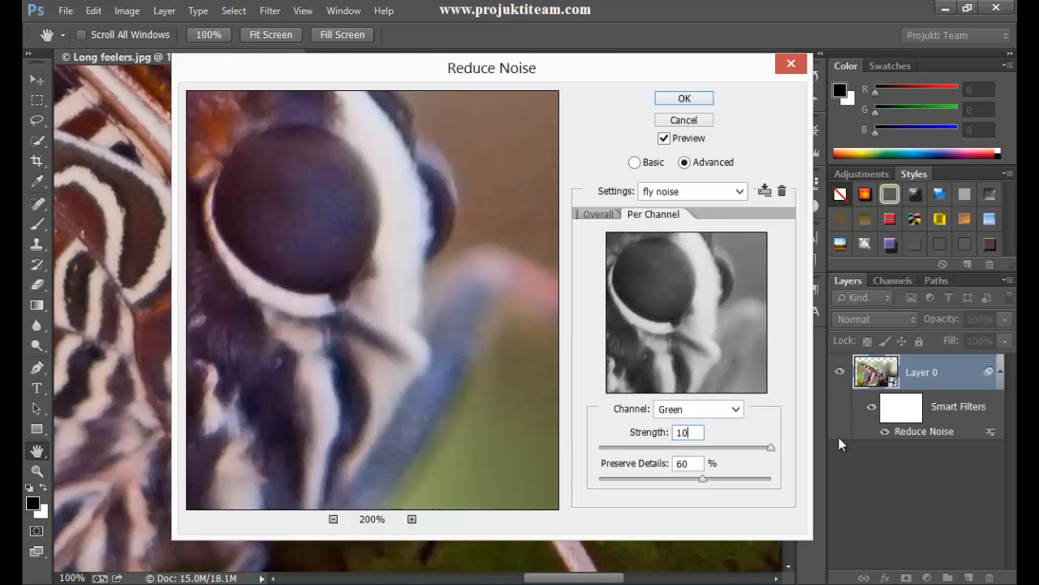
{"action": "left_click_drag", "start_coordinate": [703, 479], "coordinate": [580, 504]}
- Set the Blue channel's noise reduction Strength to 10 and Preserve Details to 0%, checking the result around the eye
{"action": "left_click", "coordinate": [701, 414]}
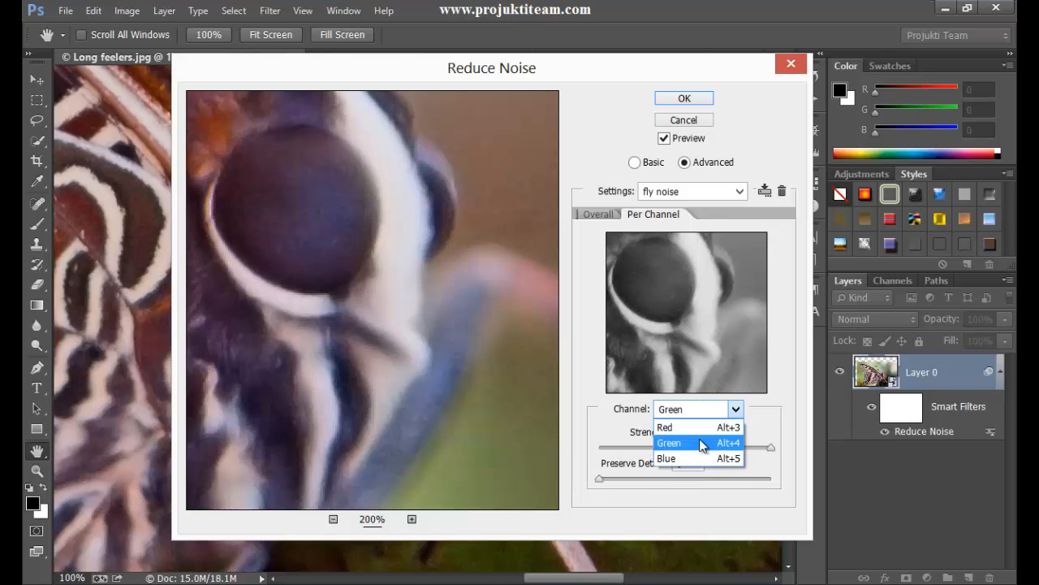
{"action": "left_click", "coordinate": [689, 457]}
{"action": "left_click", "coordinate": [691, 434]}
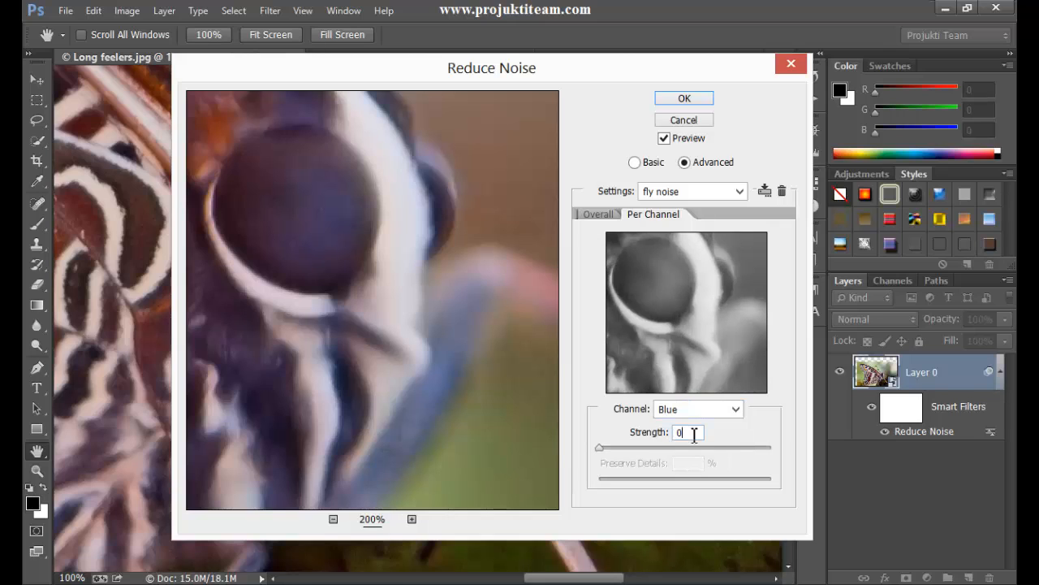
{"action": "type", "text": "10"}
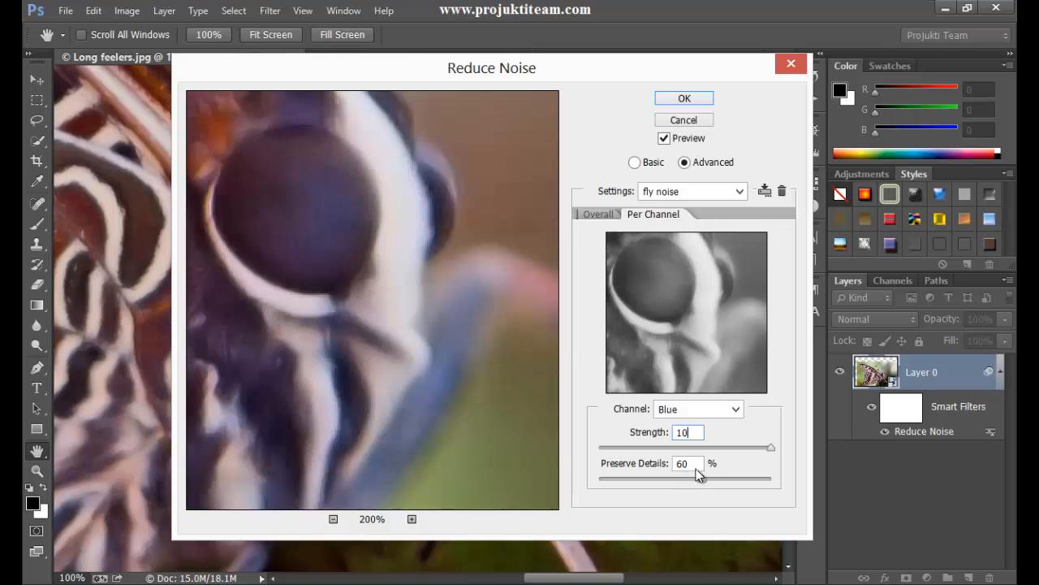
{"action": "left_click", "coordinate": [660, 470]}
{"action": "left_click_drag", "start_coordinate": [702, 478], "coordinate": [588, 506]}
{"action": "left_click", "coordinate": [382, 293]}
{"action": "left_click_drag", "start_coordinate": [382, 294], "coordinate": [358, 307]}
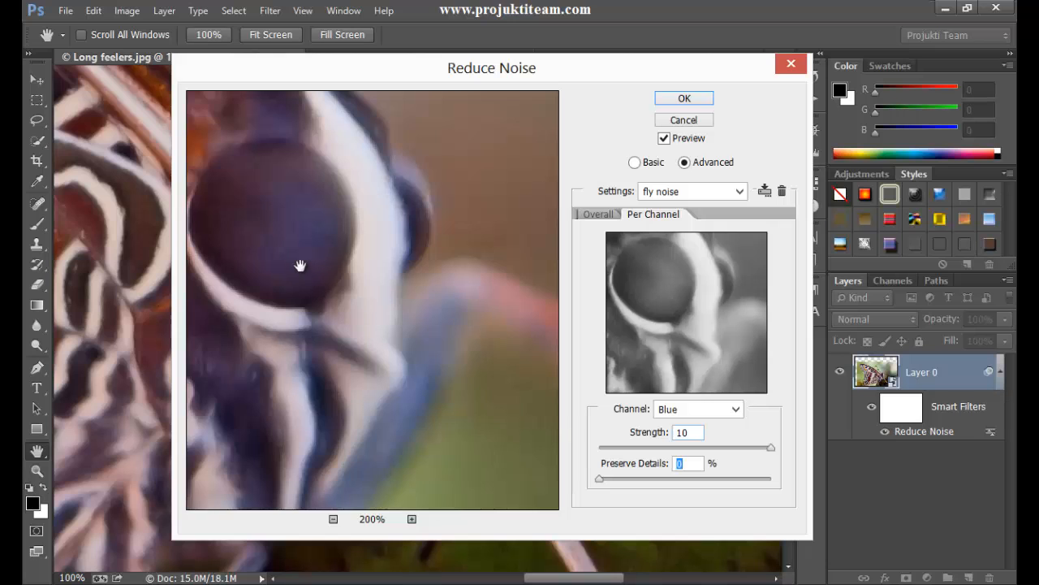
- Inspect the butterfly's head in the preview and set the Blue channel's Preserve Details to 5%
{"action": "left_click_drag", "start_coordinate": [302, 267], "coordinate": [411, 318]}
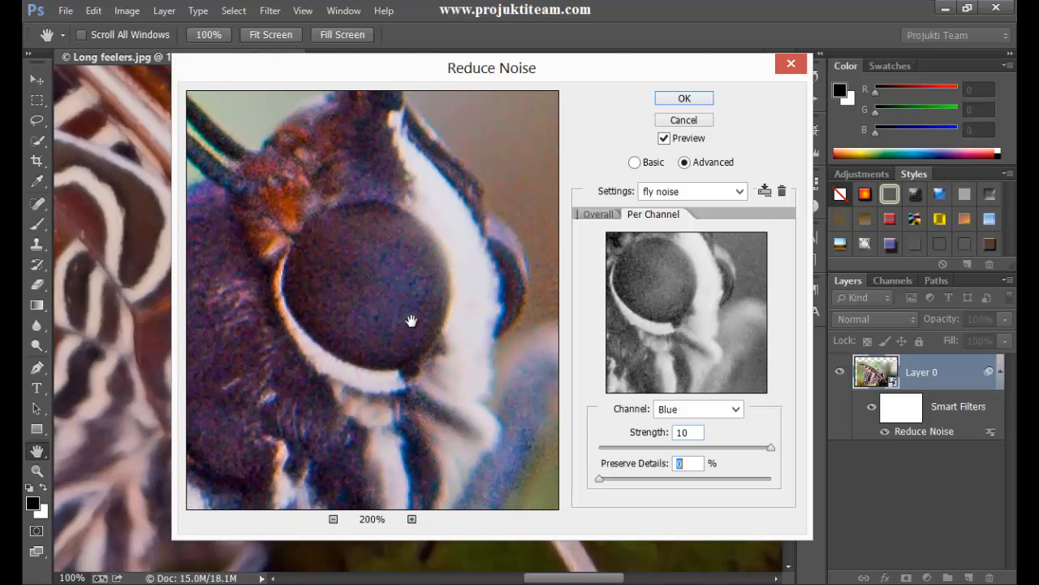
{"action": "left_click_drag", "start_coordinate": [281, 238], "coordinate": [322, 248]}
{"action": "mouse_move", "coordinate": [374, 388]}
{"action": "left_mouse_down"}
{"action": "mouse_move", "coordinate": [285, 243]}
{"action": "mouse_move", "coordinate": [333, 343]}
{"action": "mouse_move", "coordinate": [372, 388]}
{"action": "left_mouse_up"}
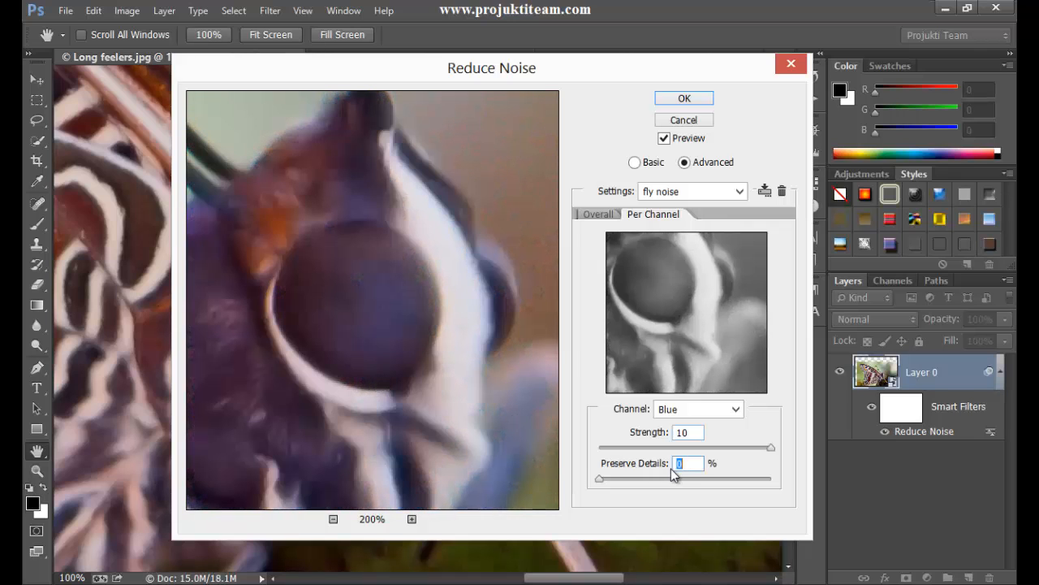
{"action": "left_click_drag", "start_coordinate": [370, 313], "coordinate": [344, 323]}
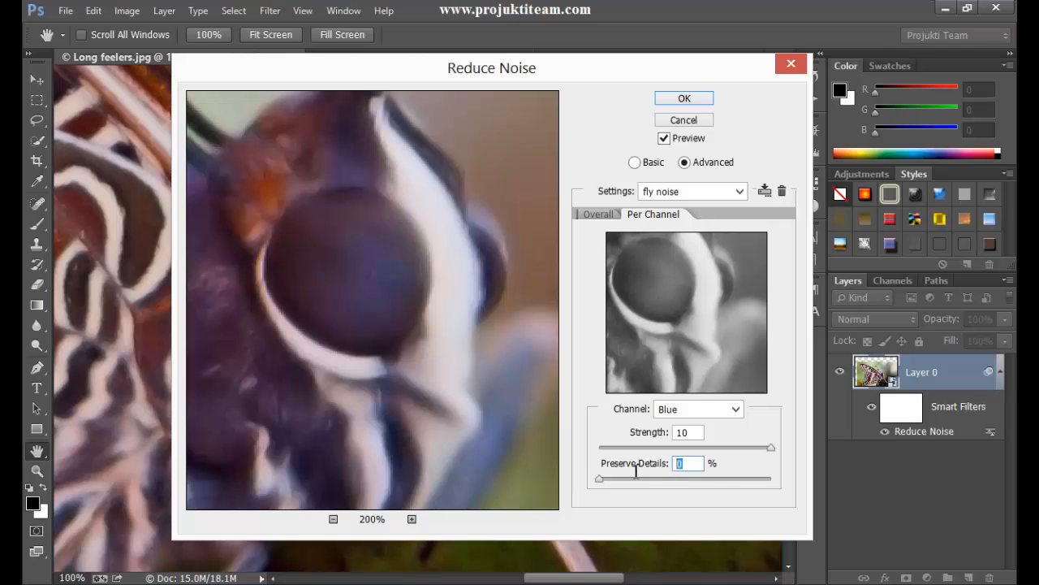
{"action": "key", "text": "Up"}
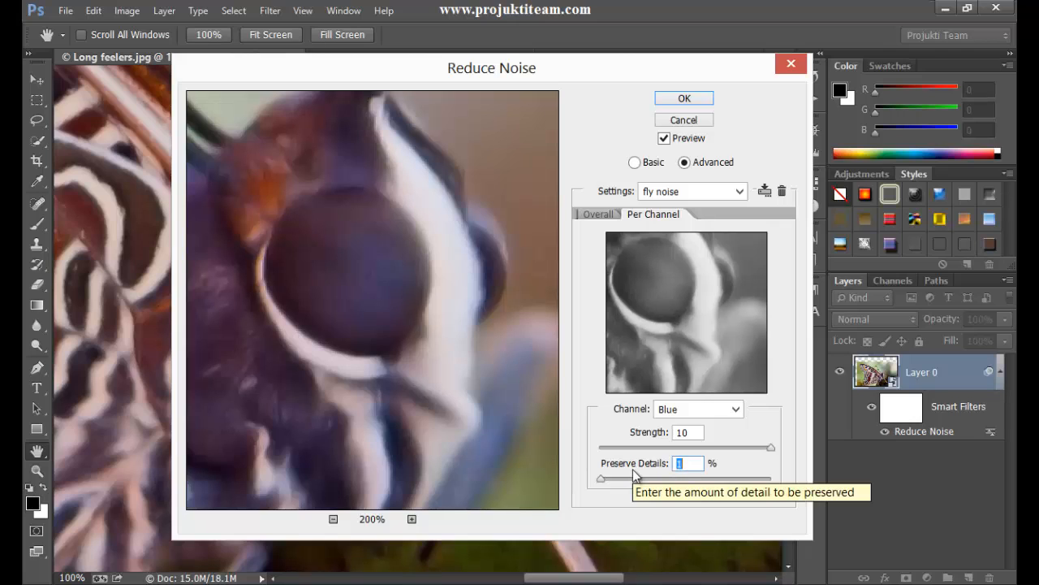
{"action": "key", "text": "shift+Up"}
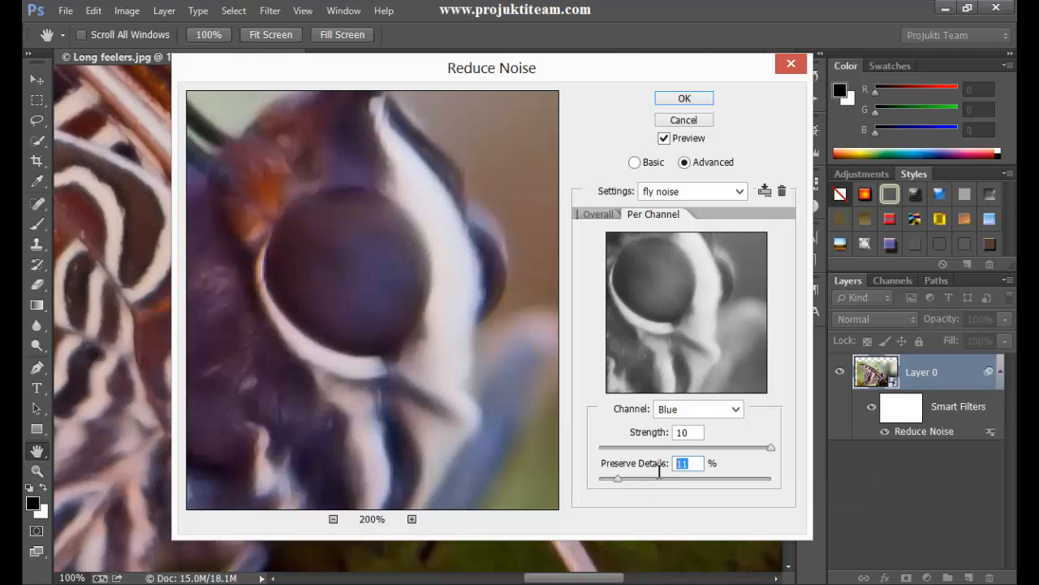
{"action": "type", "text": "5"}
- Set the Red channel's Preserve Details to 25%, keeping its Strength at 10
{"action": "left_click", "coordinate": [735, 409]}
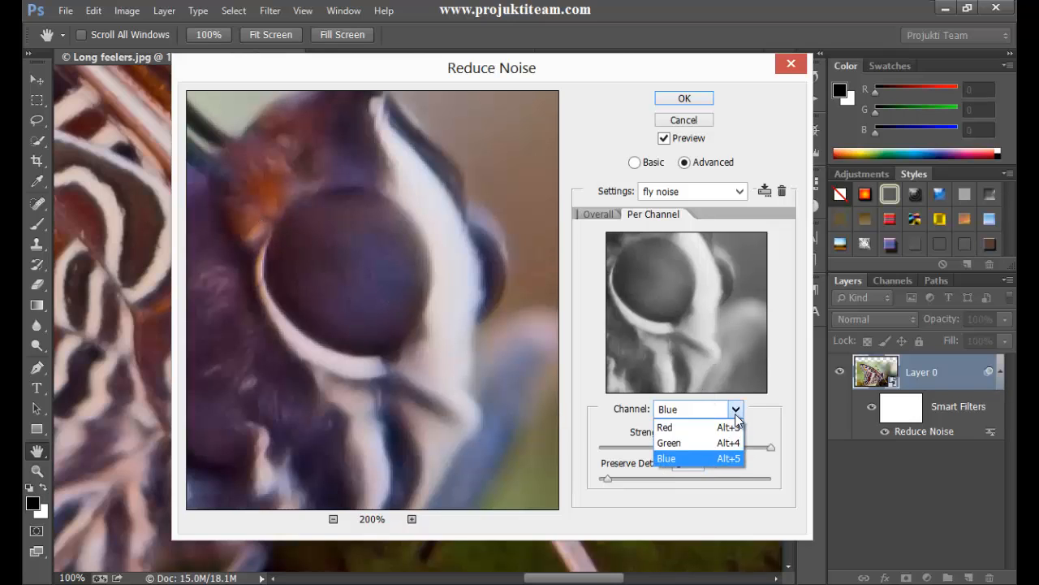
{"action": "left_click", "coordinate": [703, 428]}
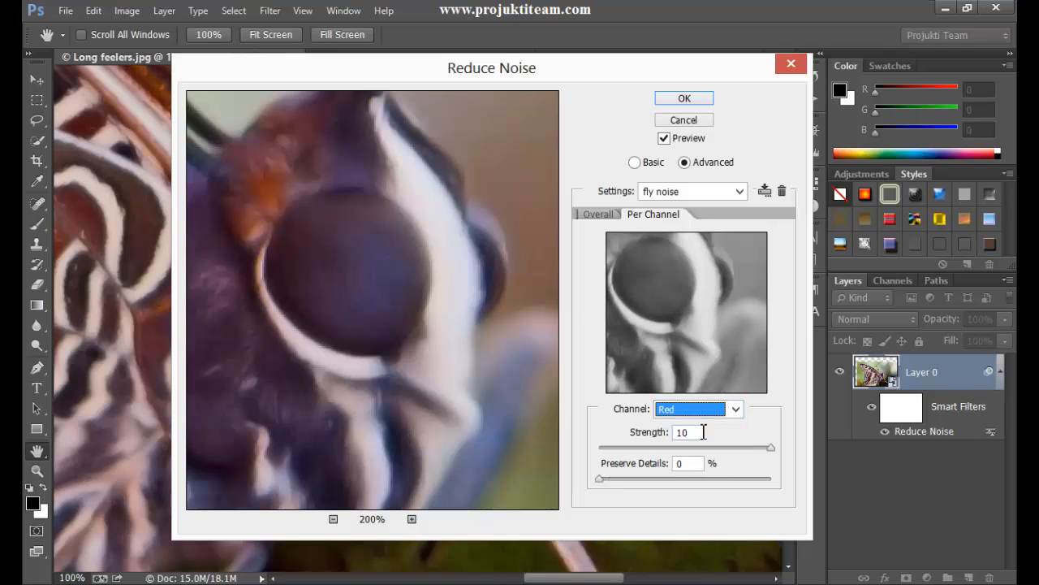
{"action": "left_click", "coordinate": [692, 463]}
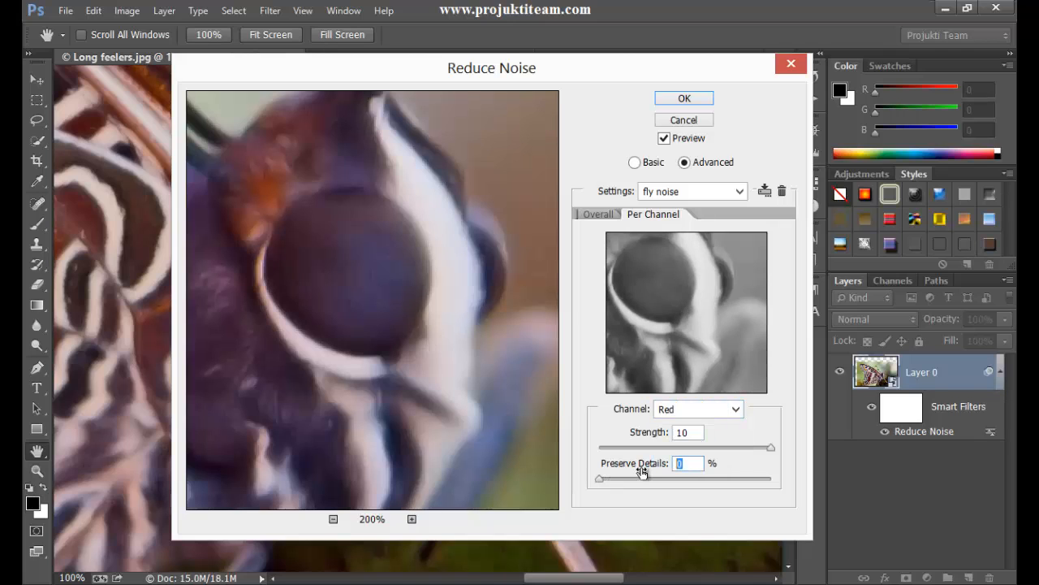
{"action": "type", "text": "5"}
{"action": "left_click", "coordinate": [682, 432]}
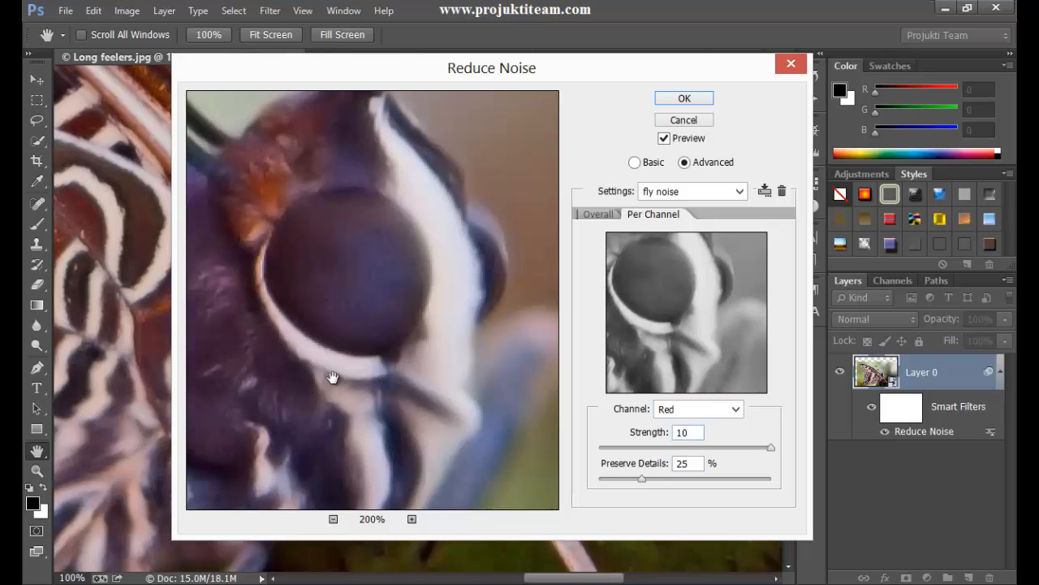
- Set the Green channel's Preserve Details to 40%
{"action": "left_click", "coordinate": [738, 410]}
{"action": "left_click", "coordinate": [709, 442]}
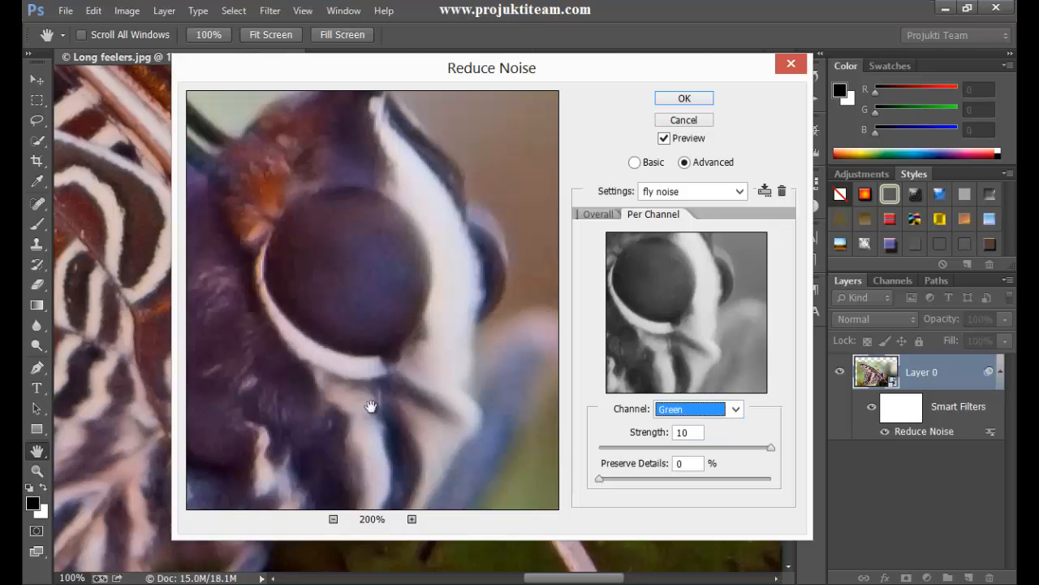
{"action": "left_click_drag", "start_coordinate": [695, 466], "coordinate": [619, 484]}
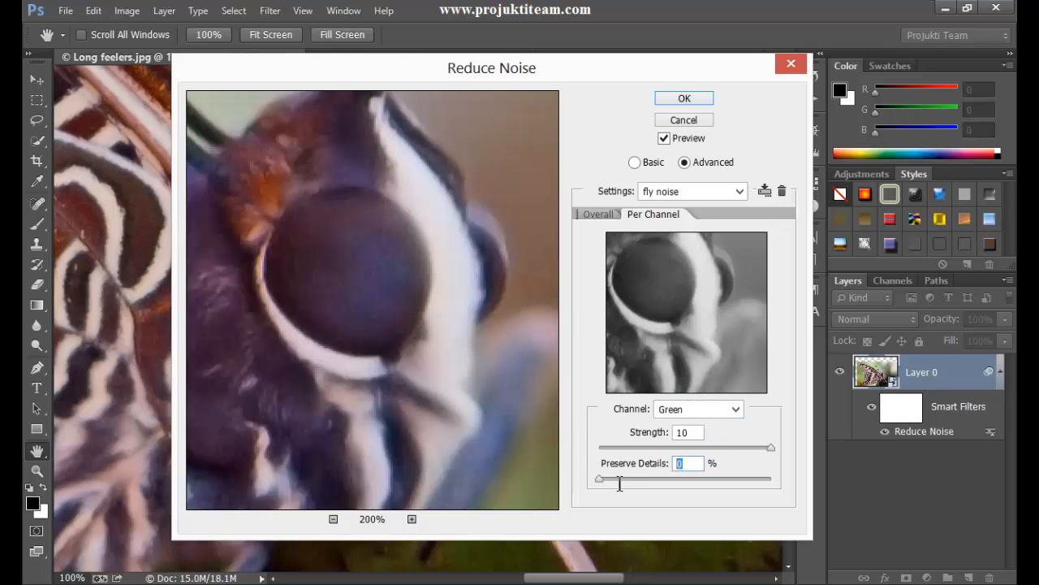
{"action": "type", "text": "40"}
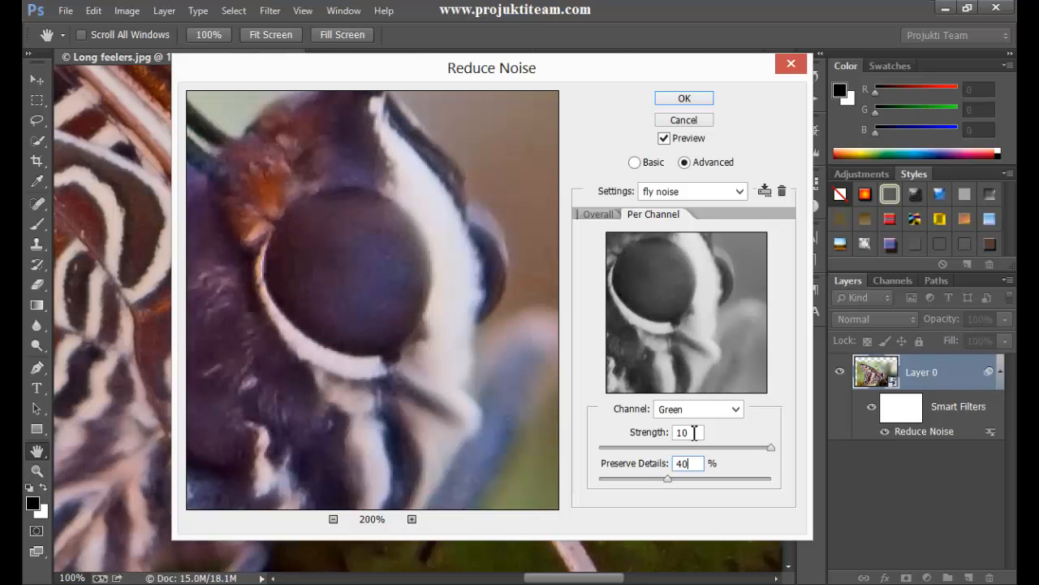
- Check the noise reduction around the butterfly's eye and head in the preview, and apply the Reduce Noise settings
{"action": "left_click", "coordinate": [601, 213]}
{"action": "left_click", "coordinate": [648, 213]}
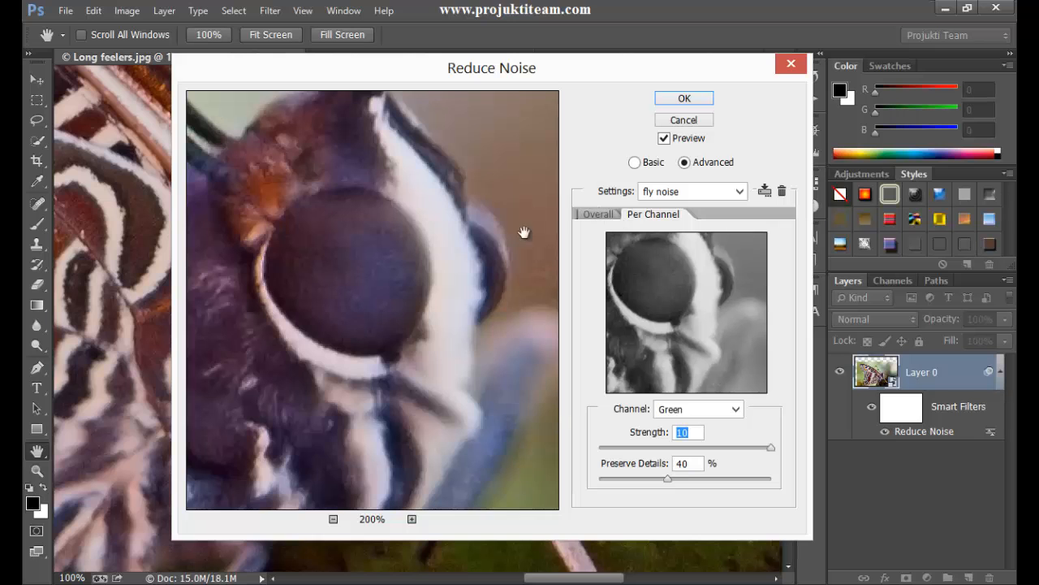
{"action": "left_click", "coordinate": [389, 282]}
{"action": "left_click_drag", "start_coordinate": [341, 274], "coordinate": [209, 214]}
{"action": "left_click_drag", "start_coordinate": [325, 341], "coordinate": [341, 398]}
{"action": "left_click_drag", "start_coordinate": [325, 232], "coordinate": [385, 343]}
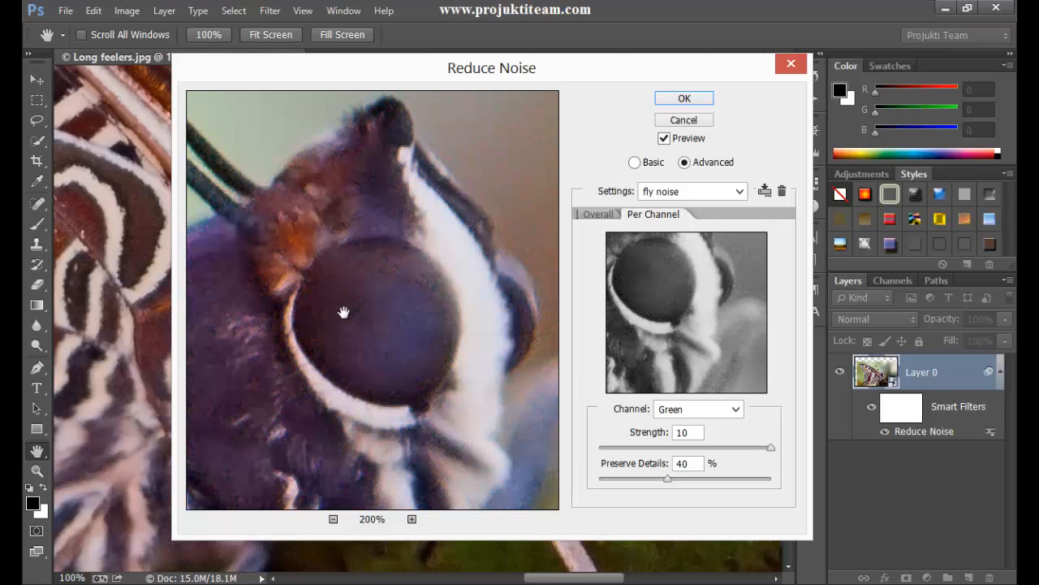
{"action": "left_click", "coordinate": [687, 98]}
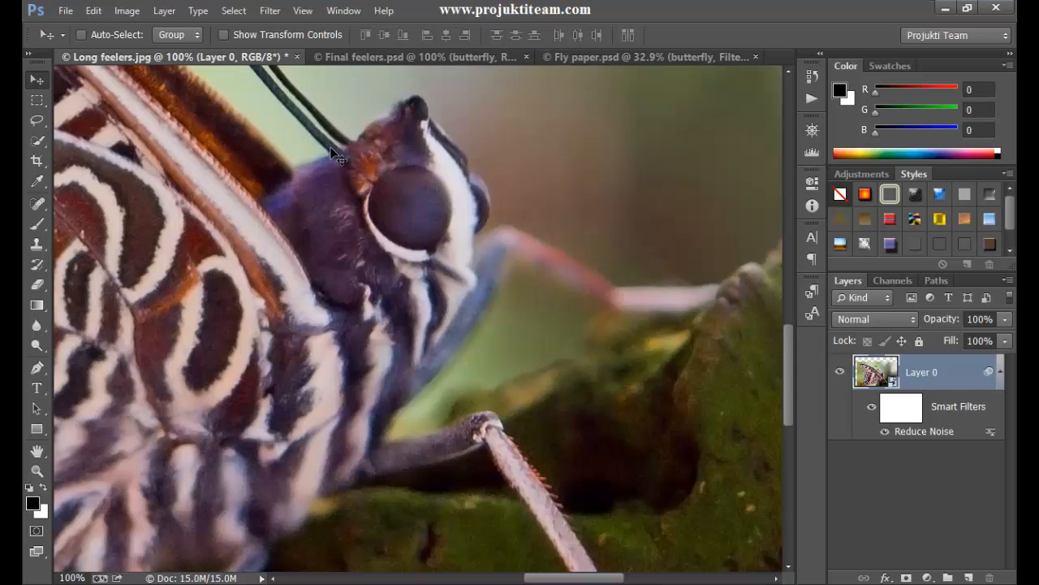
- Start a Dust & Scratches filter on the smart object, uncover the butterfly's head and bring the eye into the filter preview
{"action": "left_click", "coordinate": [270, 10]}
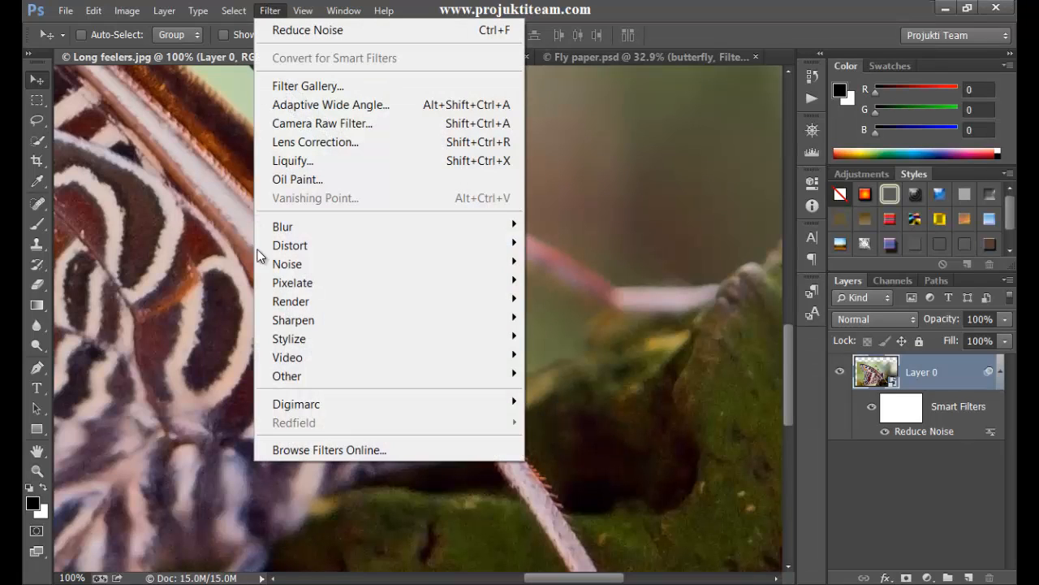
{"action": "mouse_move", "coordinate": [289, 267]}
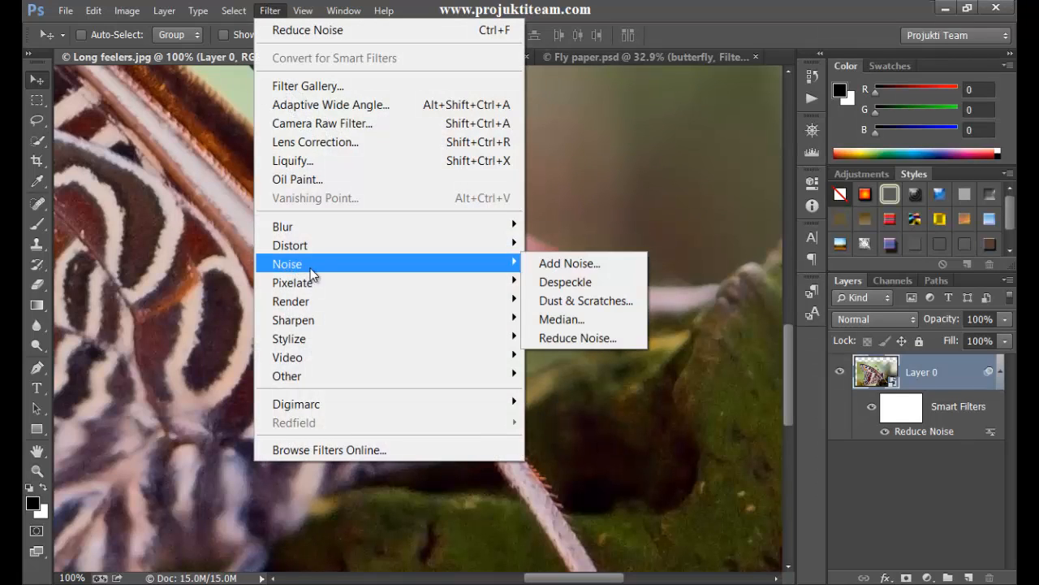
{"action": "left_click", "coordinate": [605, 300]}
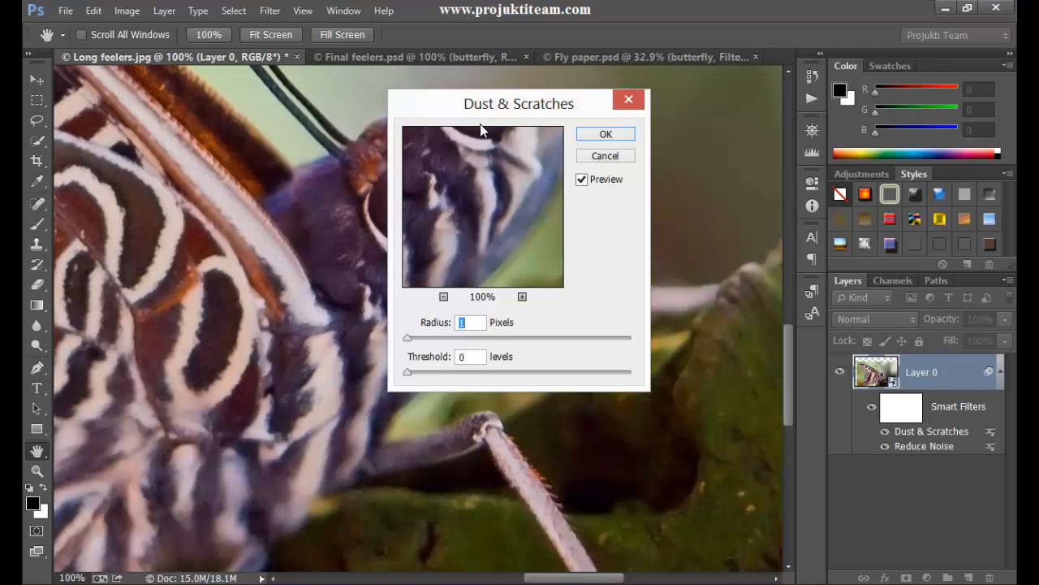
{"action": "left_click_drag", "start_coordinate": [499, 109], "coordinate": [642, 150]}
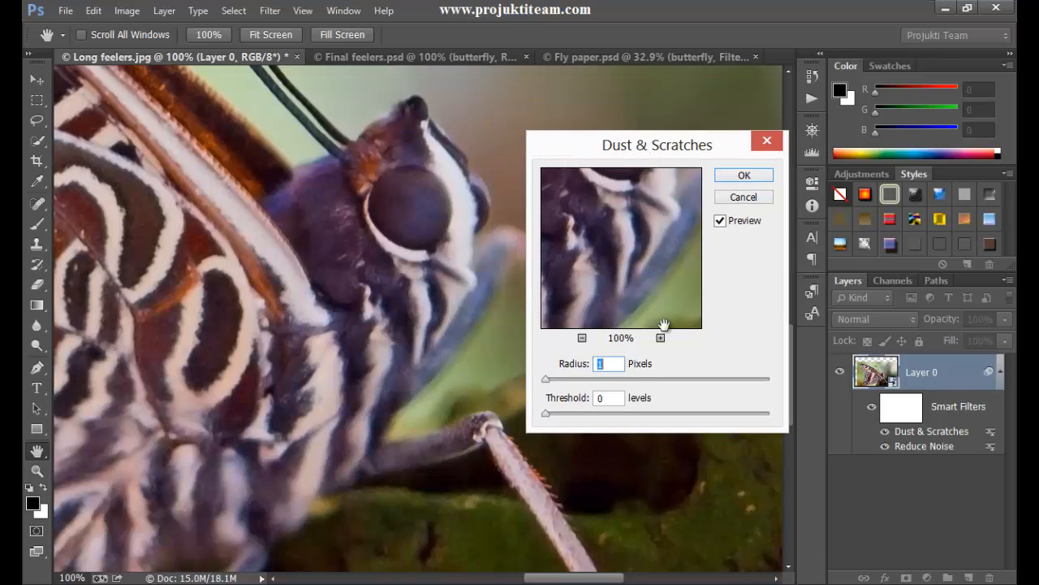
{"action": "left_click_drag", "start_coordinate": [625, 232], "coordinate": [587, 306]}
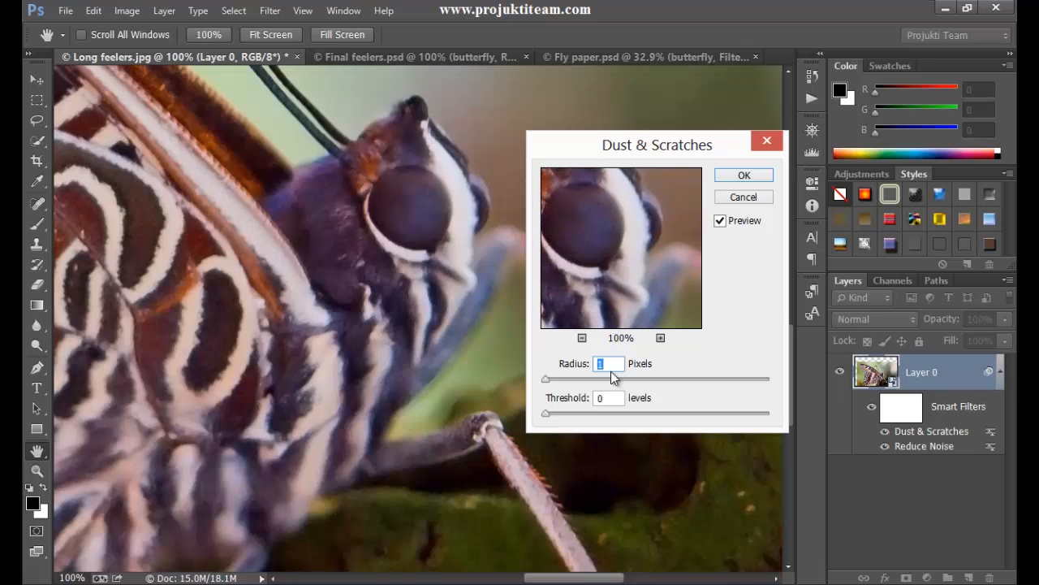
- Apply Dust & Scratches with a Radius of 6 pixels and a Threshold of 20 levels
{"action": "type", "text": "6"}
{"action": "left_click", "coordinate": [621, 399]}
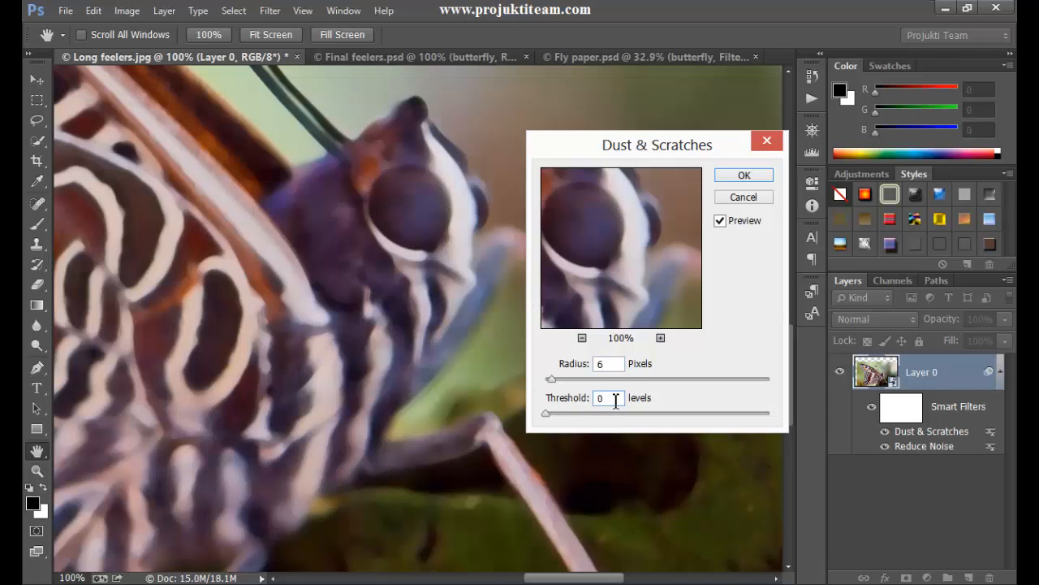
{"action": "left_click_drag", "start_coordinate": [615, 398], "coordinate": [579, 407]}
{"action": "type", "text": "20"}
{"action": "left_click", "coordinate": [615, 366]}
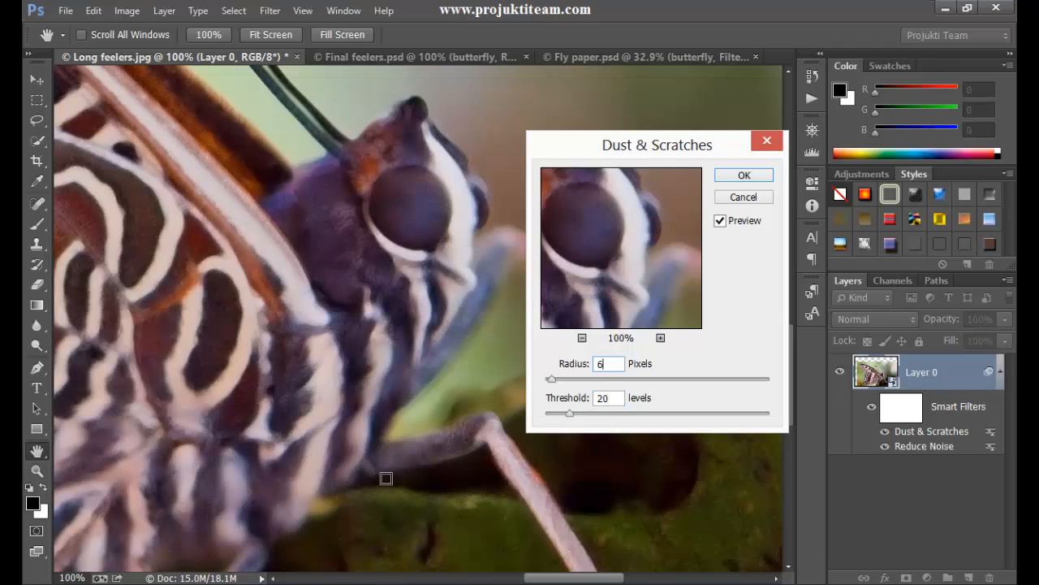
{"action": "left_click", "coordinate": [744, 178]}
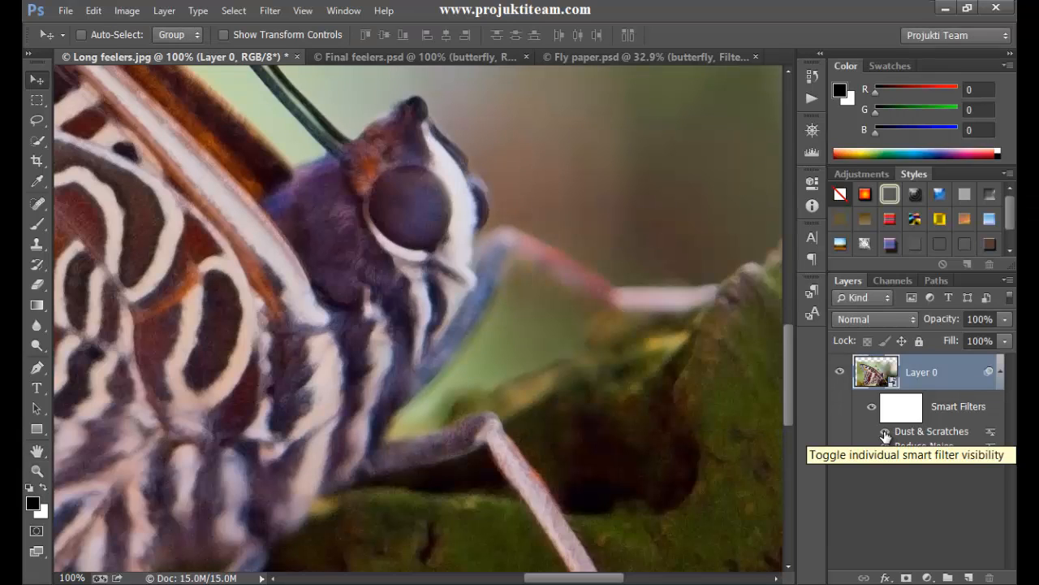
- Toggle the Dust & Scratches smart filter to compare the image with and without it, and leave it hidden
{"action": "left_click", "coordinate": [885, 432]}
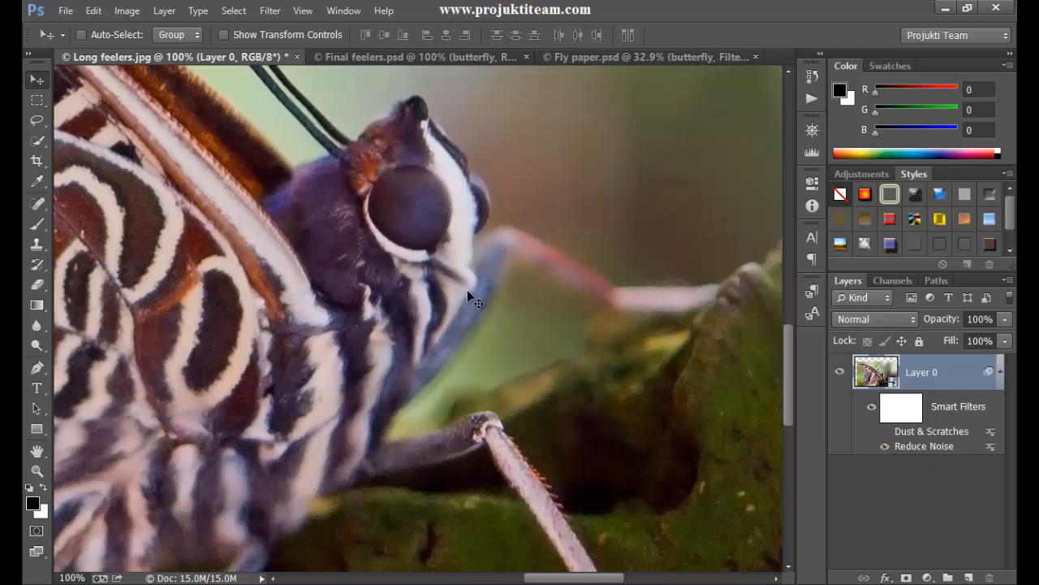
{"action": "left_click", "coordinate": [883, 432]}
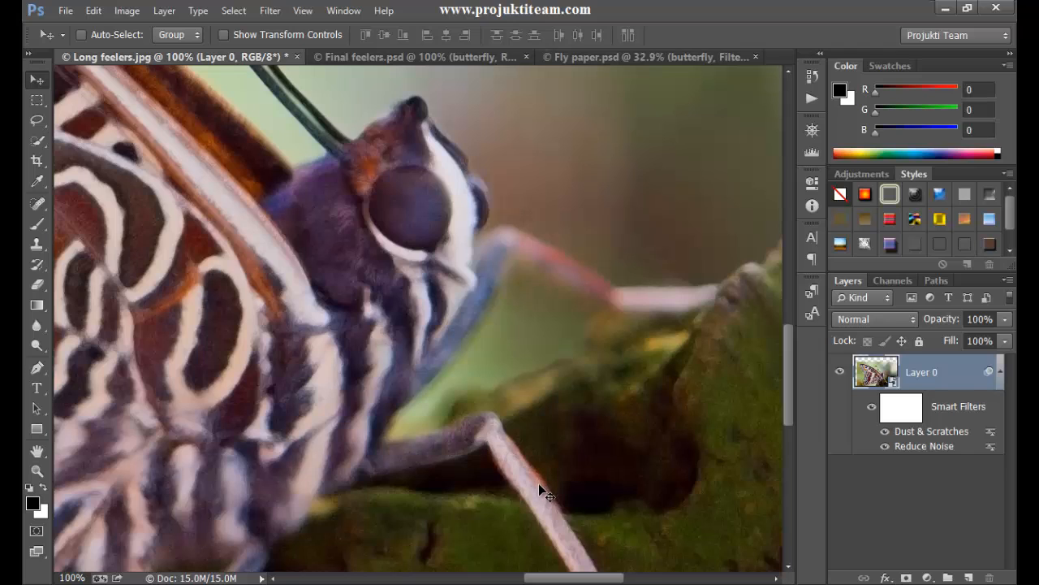
{"action": "left_click", "coordinate": [886, 431]}
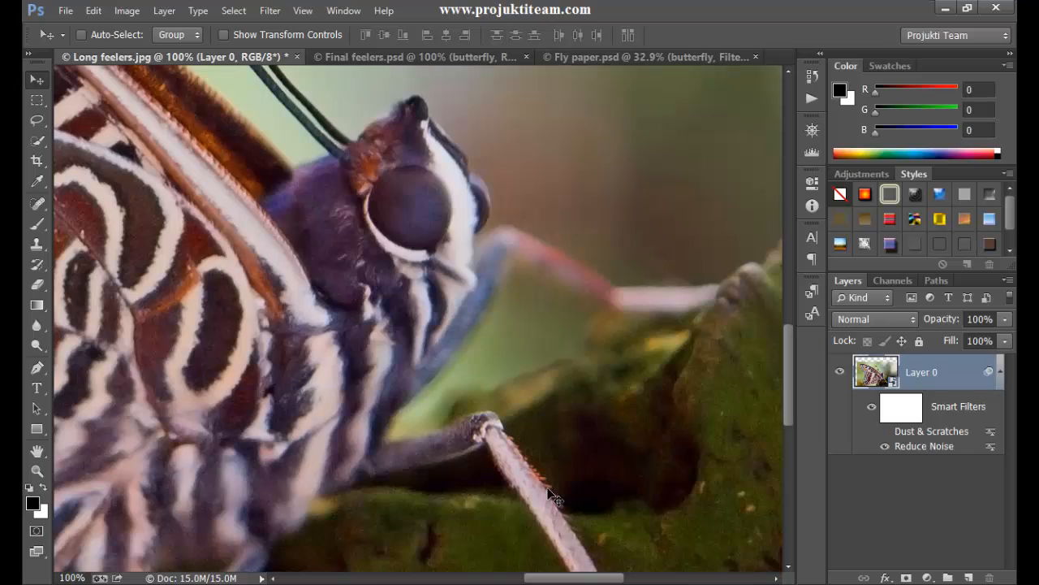
- Select the smart filter mask and show only the Green channel of the image
{"action": "left_click", "coordinate": [903, 410]}
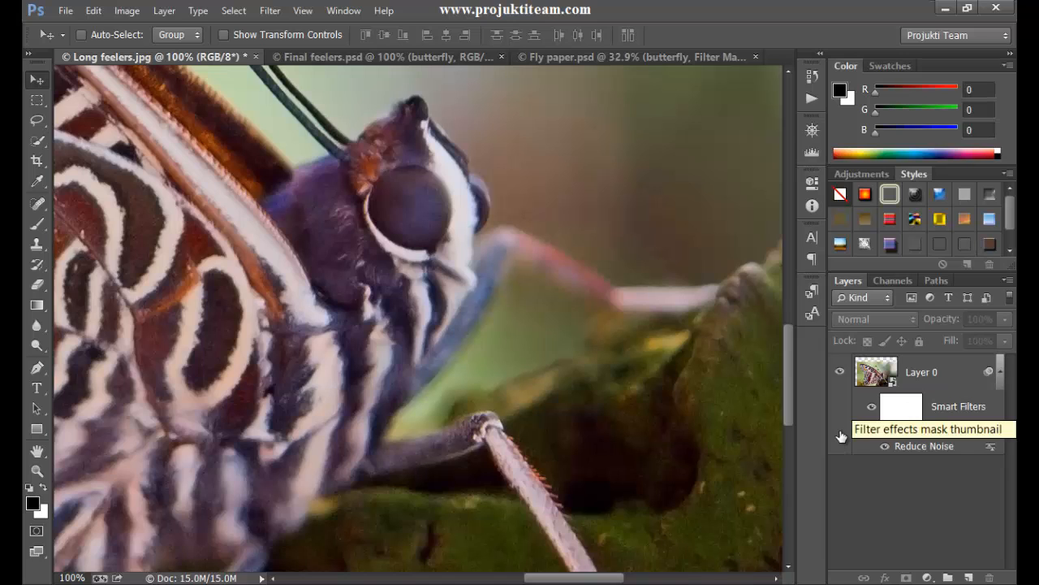
{"action": "left_click", "coordinate": [896, 281]}
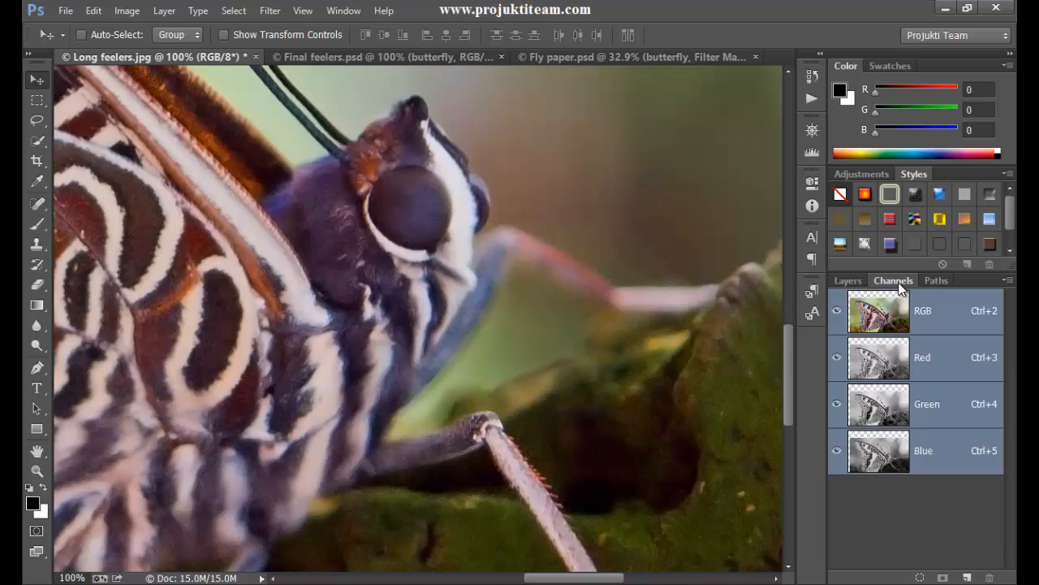
{"action": "left_click", "coordinate": [886, 418]}
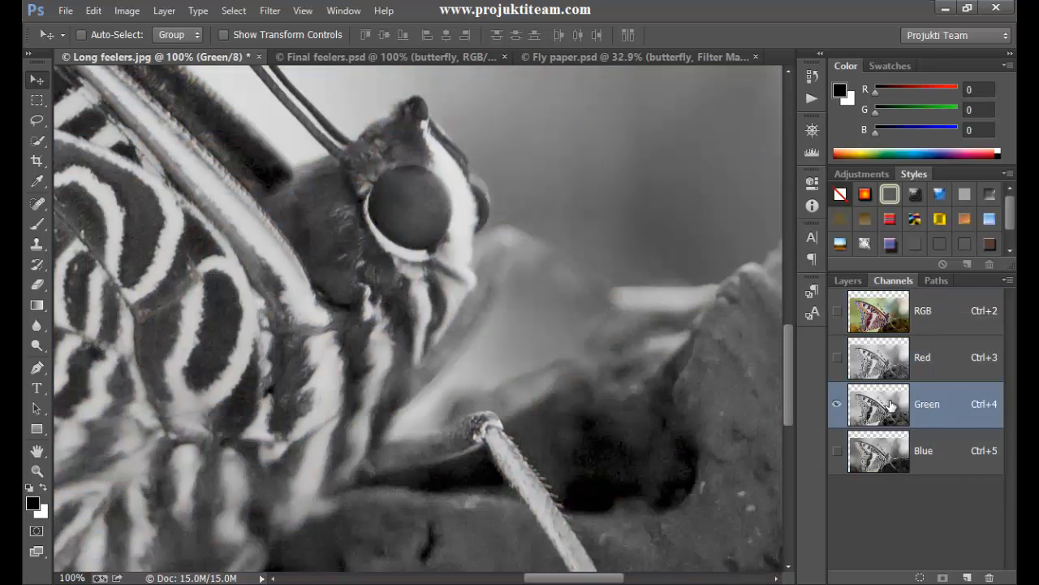
- Add a blank alpha channel, delete it, and duplicate the Green channel instead
{"action": "left_click", "coordinate": [966, 577]}
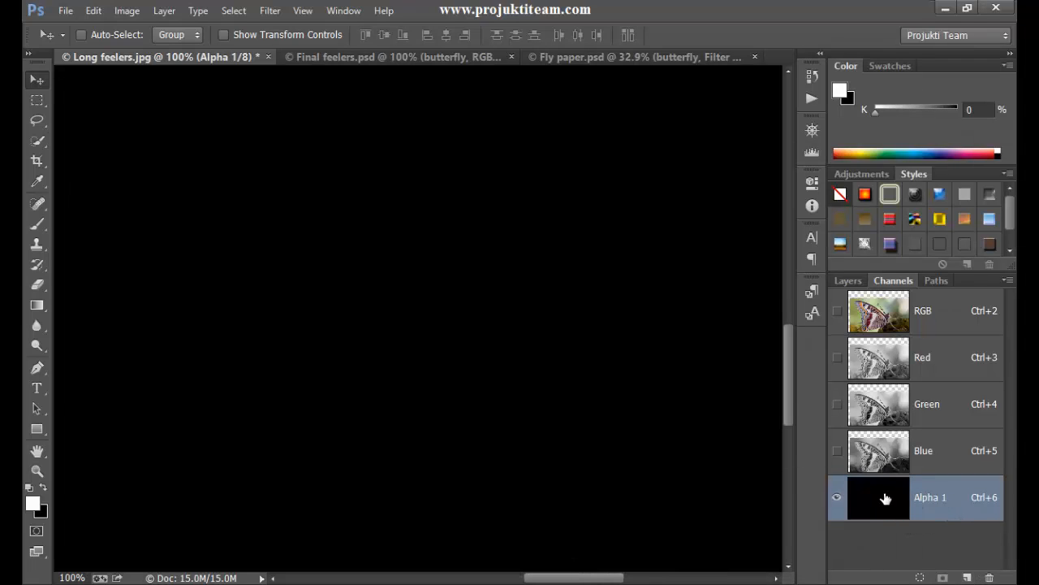
{"action": "left_click_drag", "start_coordinate": [886, 503], "coordinate": [989, 577]}
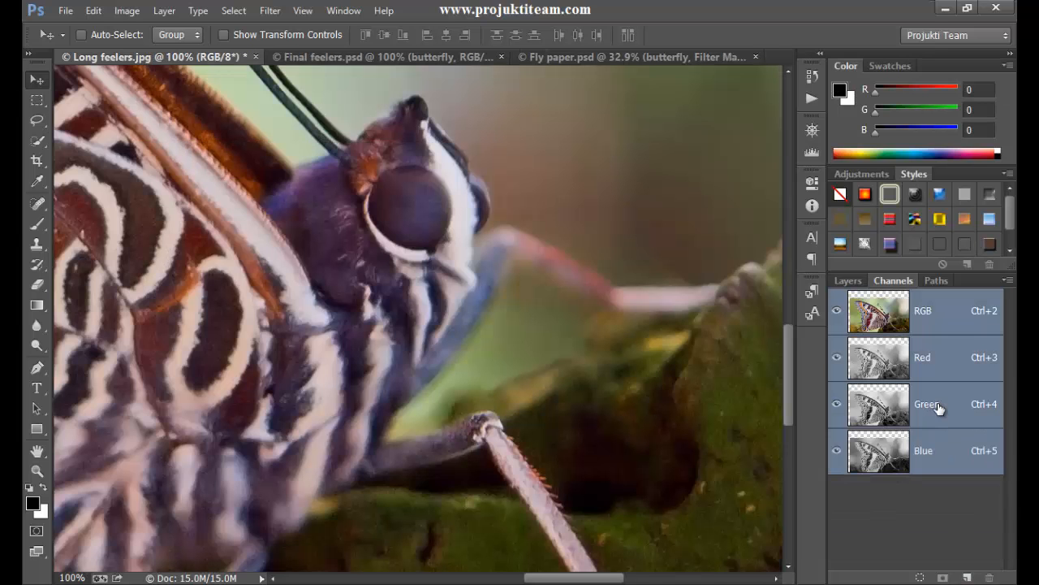
{"action": "left_click", "coordinate": [938, 408]}
{"action": "left_click_drag", "start_coordinate": [952, 406], "coordinate": [967, 577]}
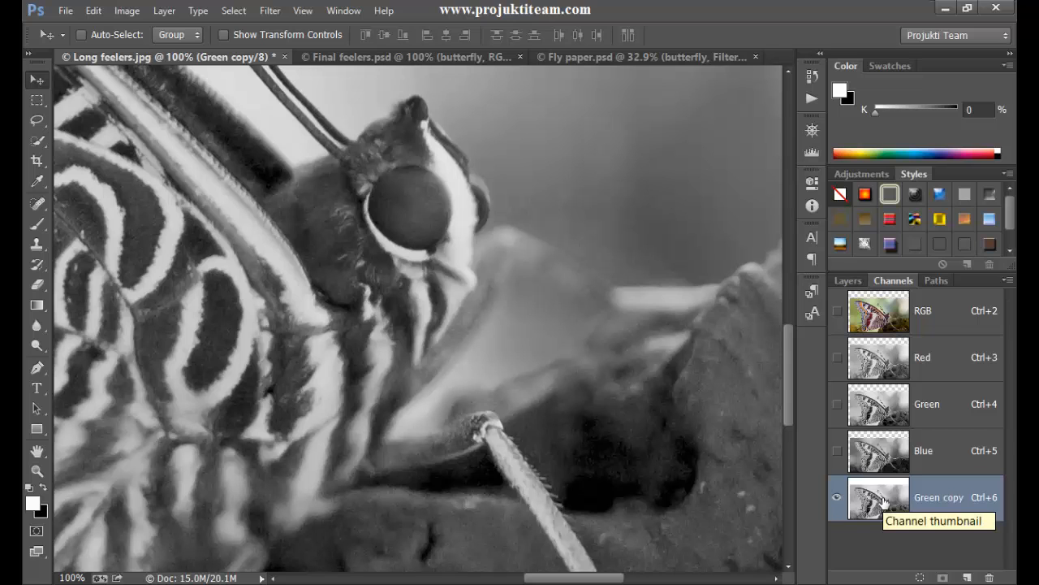
- Apply the Find Edges stylize filter to the duplicated Green channel
{"action": "left_click", "coordinate": [275, 12]}
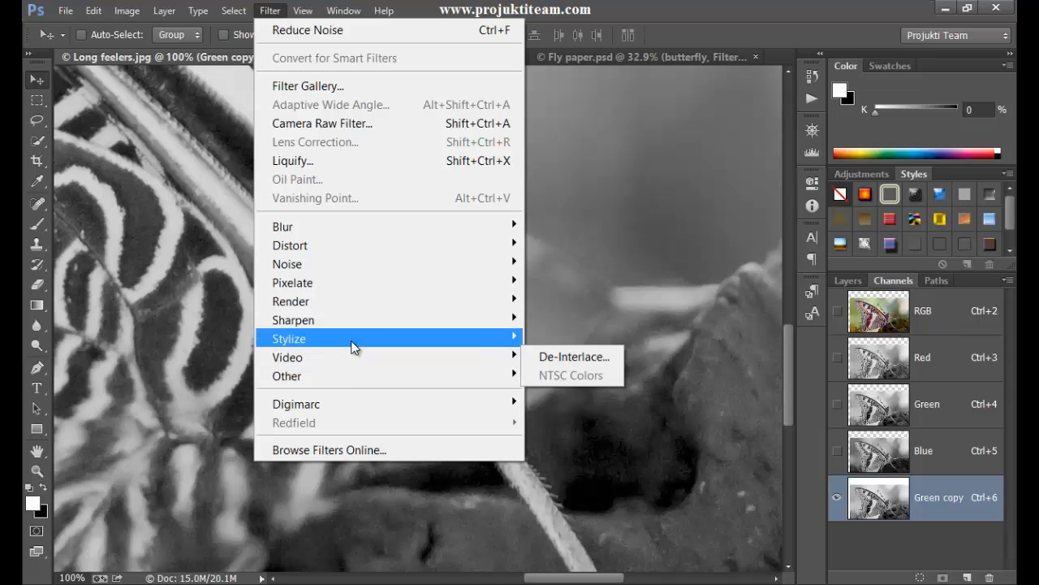
{"action": "mouse_move", "coordinate": [350, 340]}
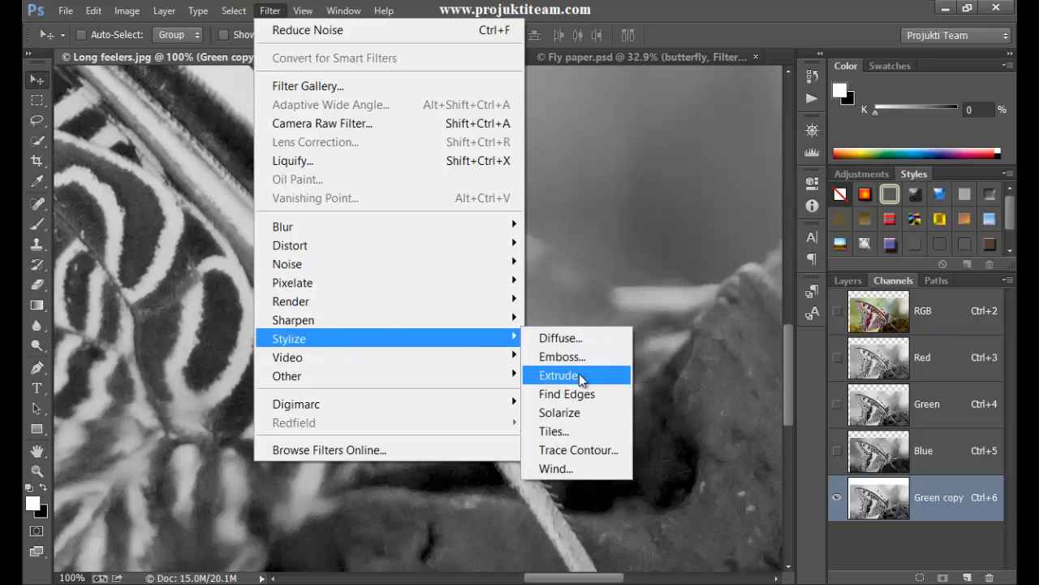
{"action": "left_click", "coordinate": [584, 394]}
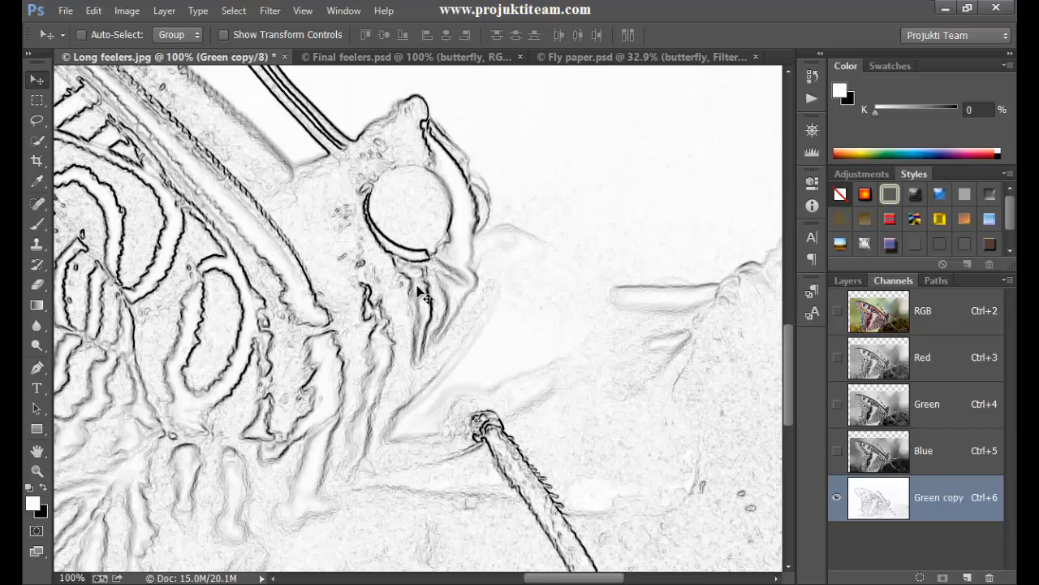
- Apply the Minimum filter to the Green copy channel with a 2-pixel radius, preserving squareness
{"action": "key", "text": "ctrl+plus"}
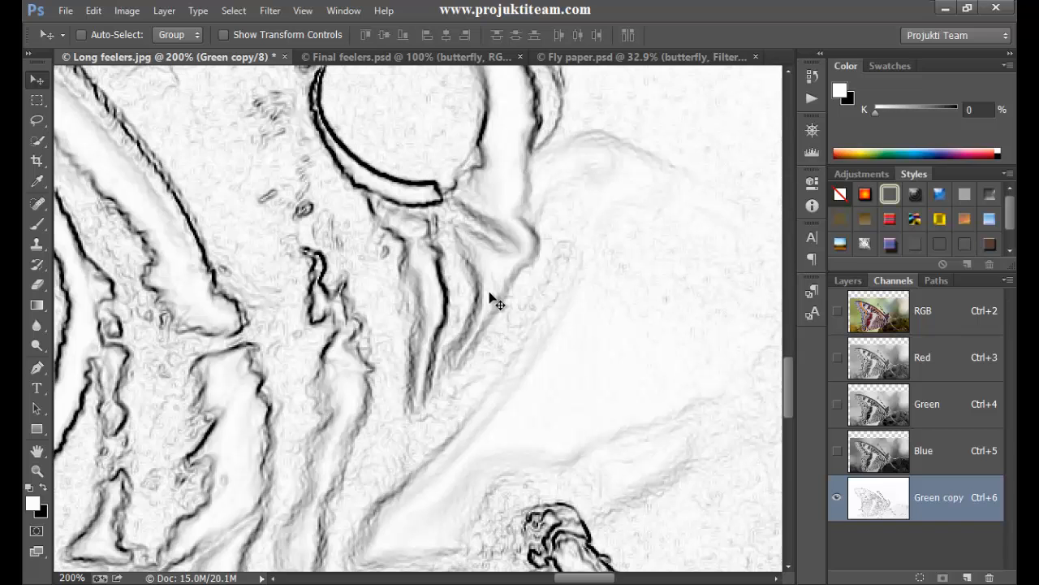
{"action": "scroll", "coordinate": [781, 358], "scroll_direction": "up", "scroll_amount": 5}
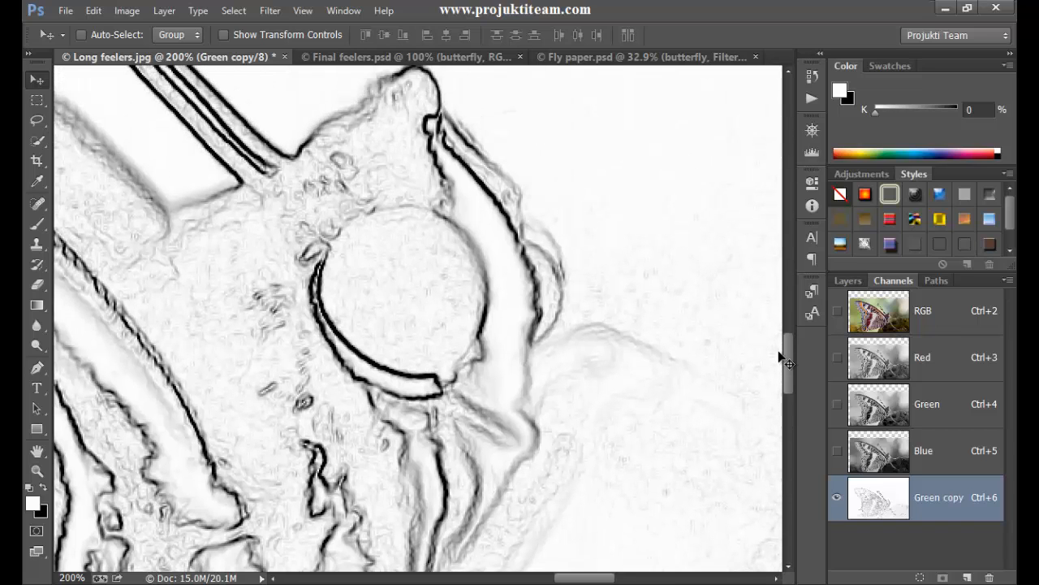
{"action": "left_click", "coordinate": [273, 13]}
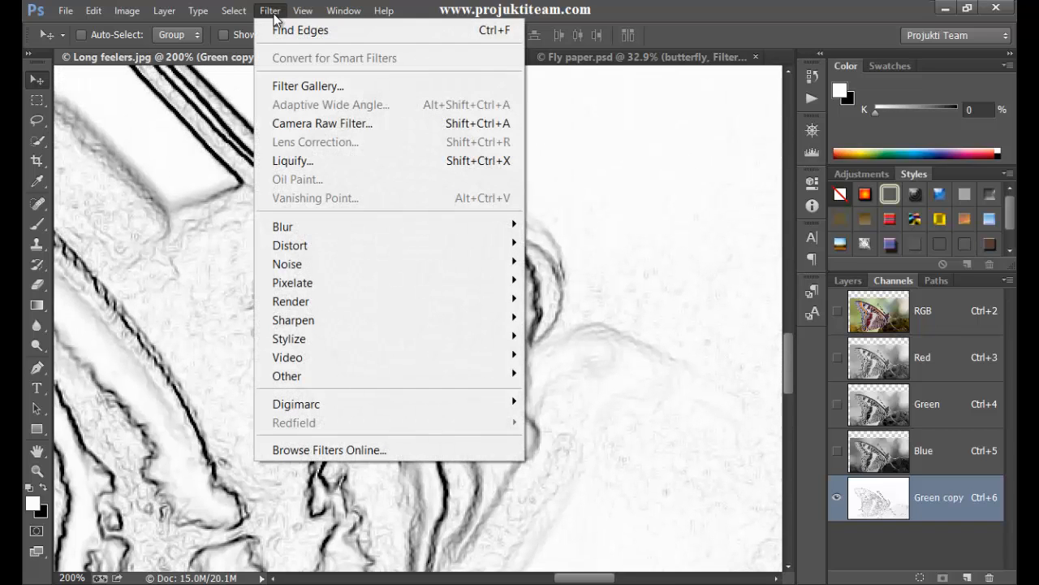
{"action": "mouse_move", "coordinate": [325, 374]}
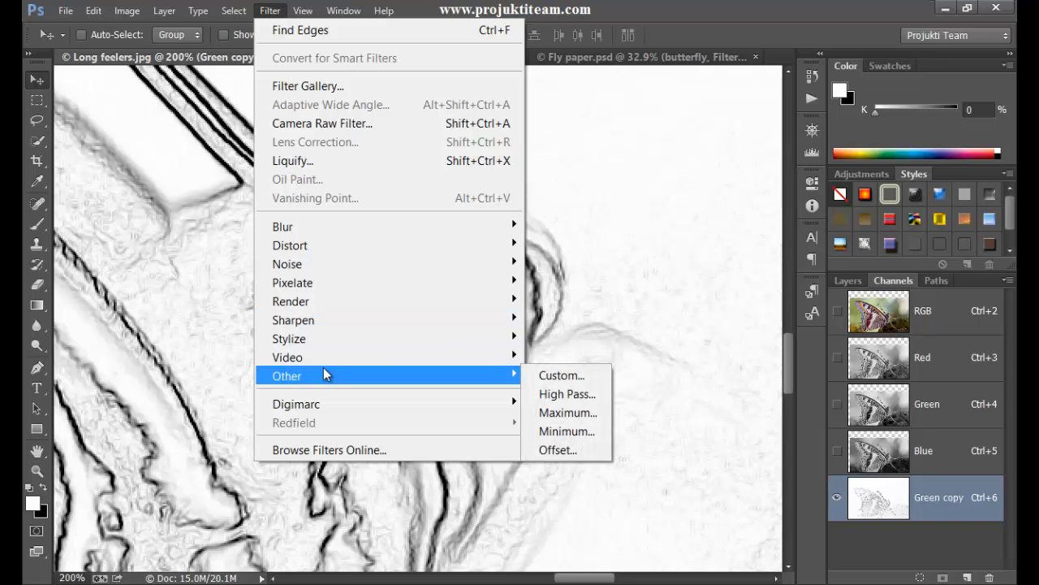
{"action": "left_click", "coordinate": [568, 432]}
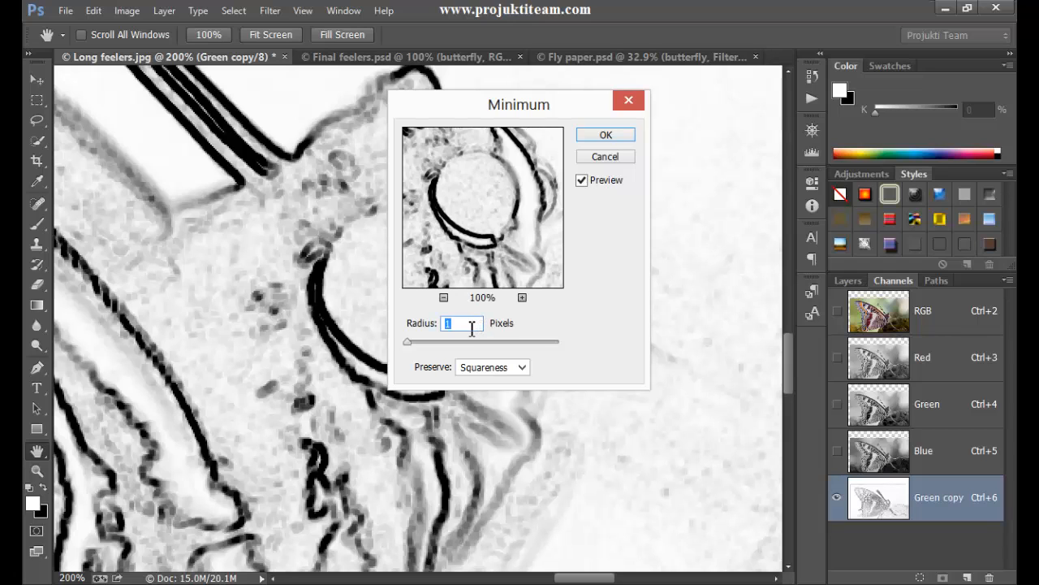
{"action": "left_click", "coordinate": [600, 136]}
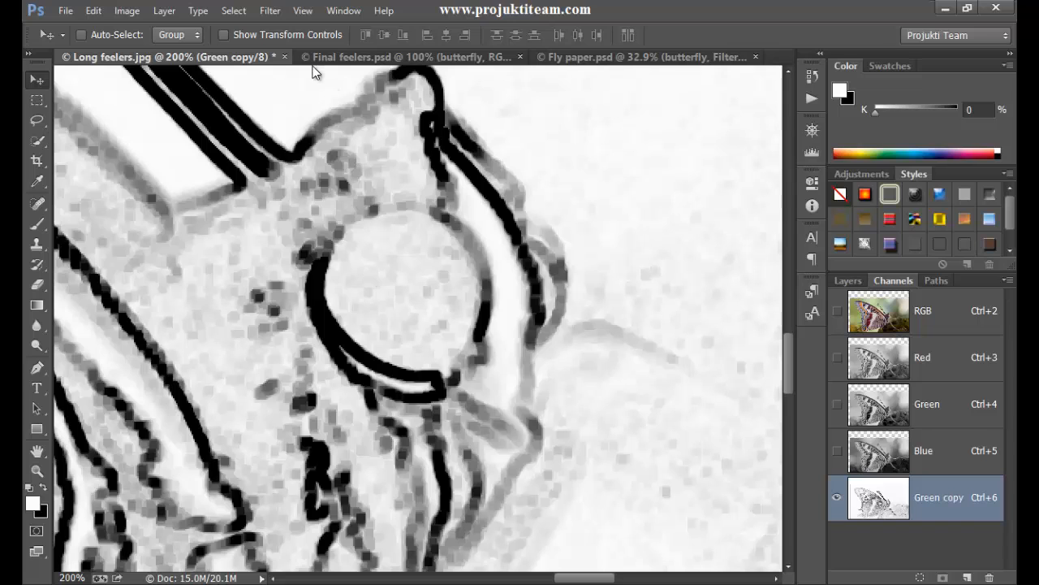
- Apply the Median noise filter to the Green copy channel with a radius of 2 pixels
{"action": "left_click", "coordinate": [270, 11]}
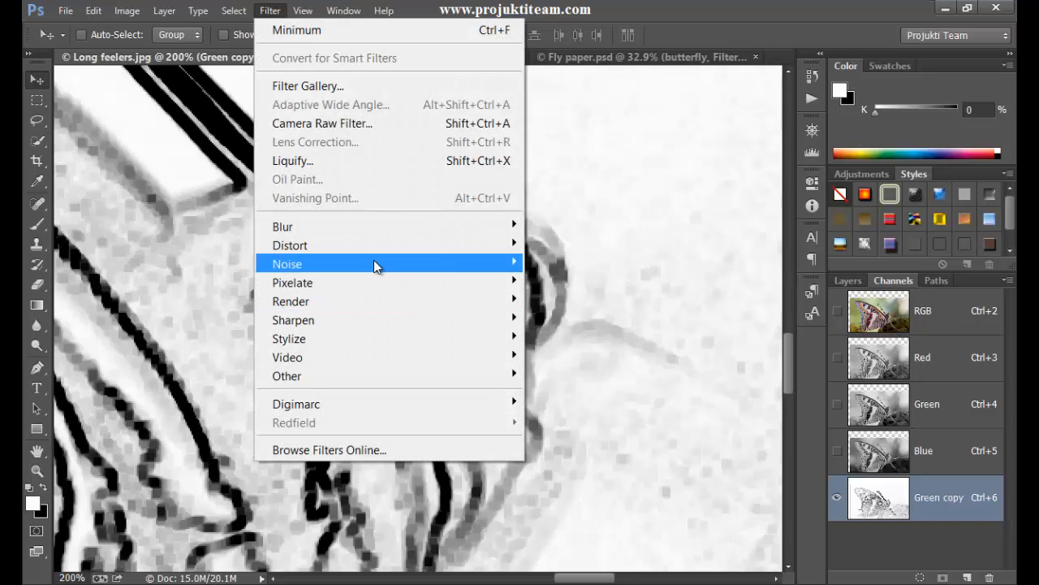
{"action": "mouse_move", "coordinate": [508, 262]}
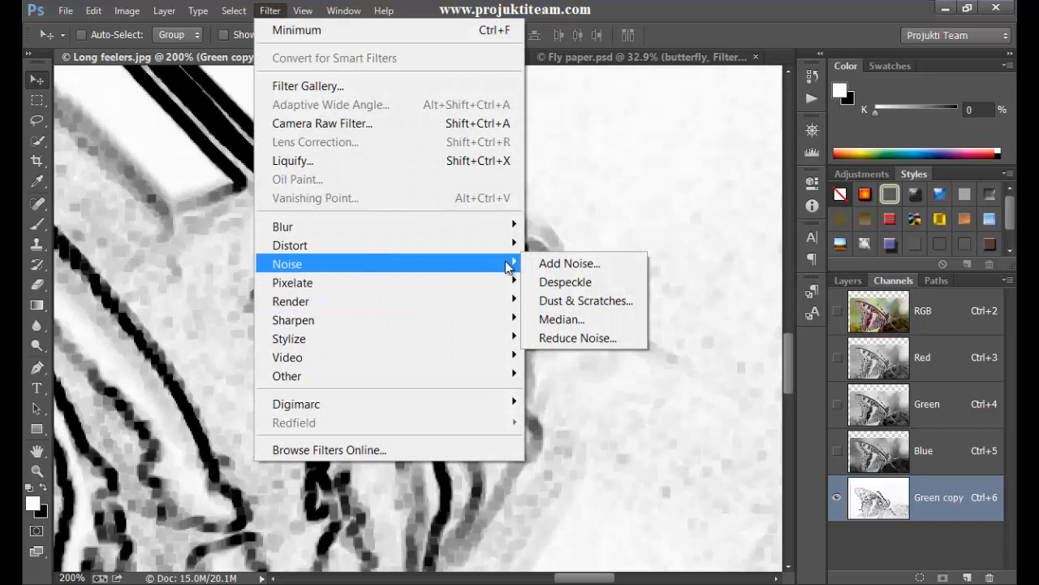
{"action": "left_click", "coordinate": [600, 319]}
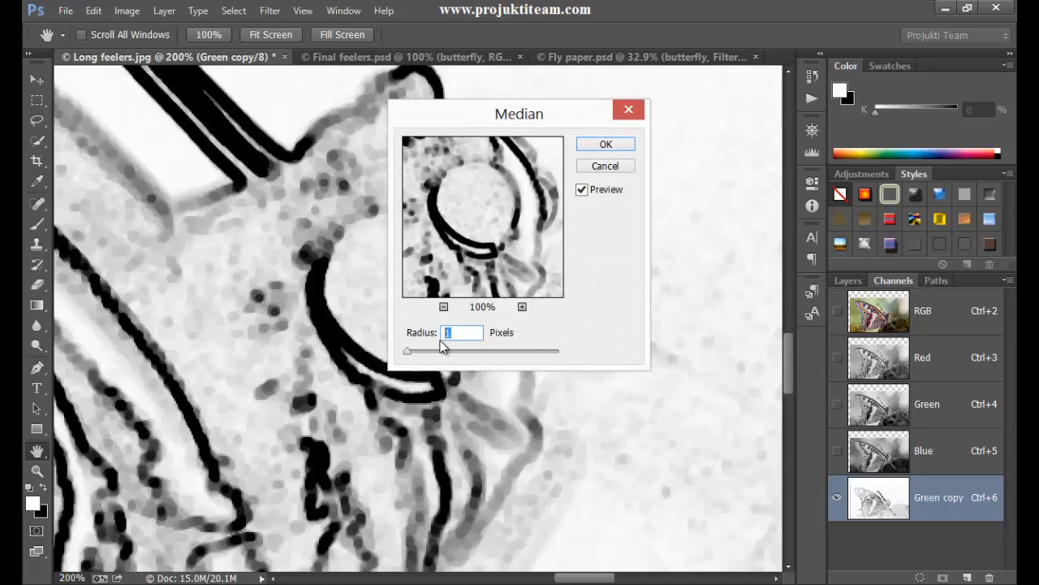
{"action": "type", "text": "2"}
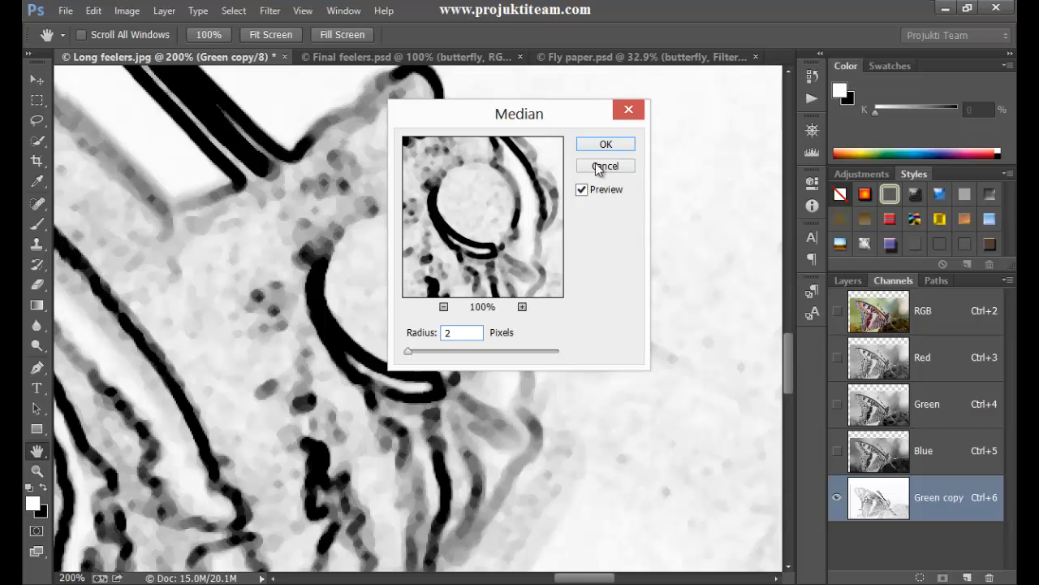
{"action": "left_click", "coordinate": [603, 145]}
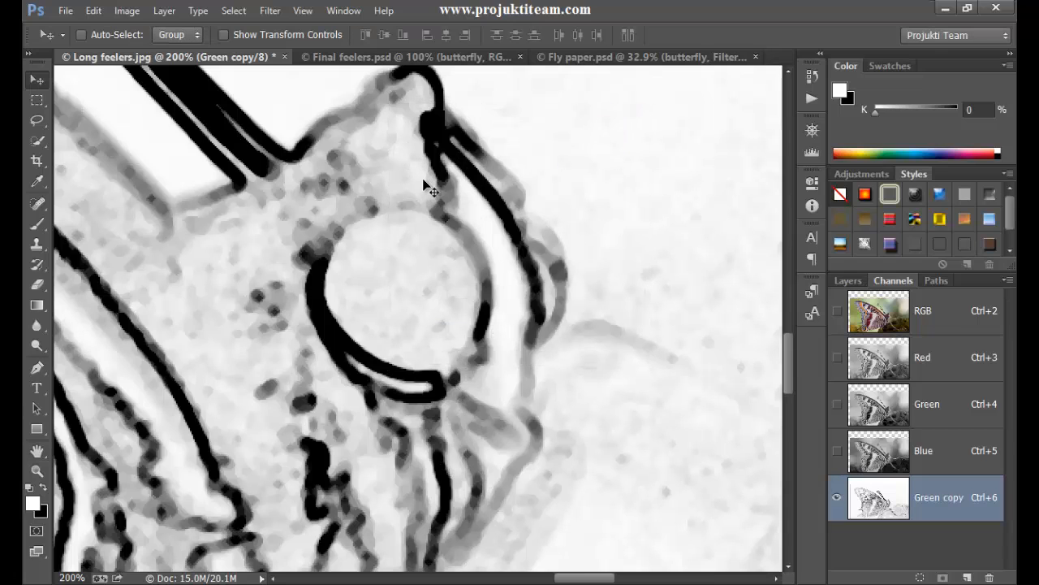
- Soften the Green copy channel with a Gaussian Blur of 1 pixel radius
{"action": "left_click", "coordinate": [271, 12]}
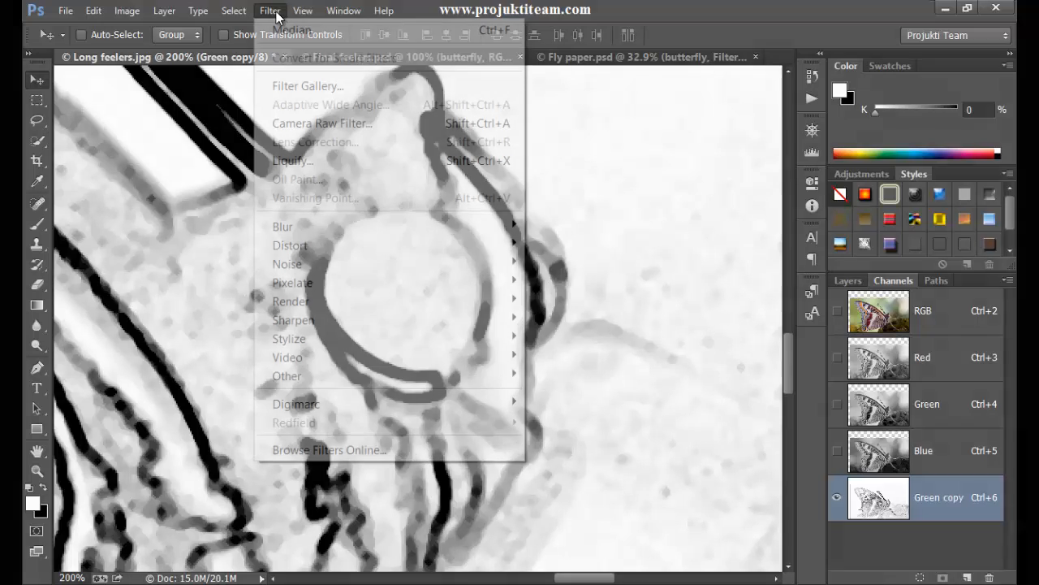
{"action": "mouse_move", "coordinate": [325, 227]}
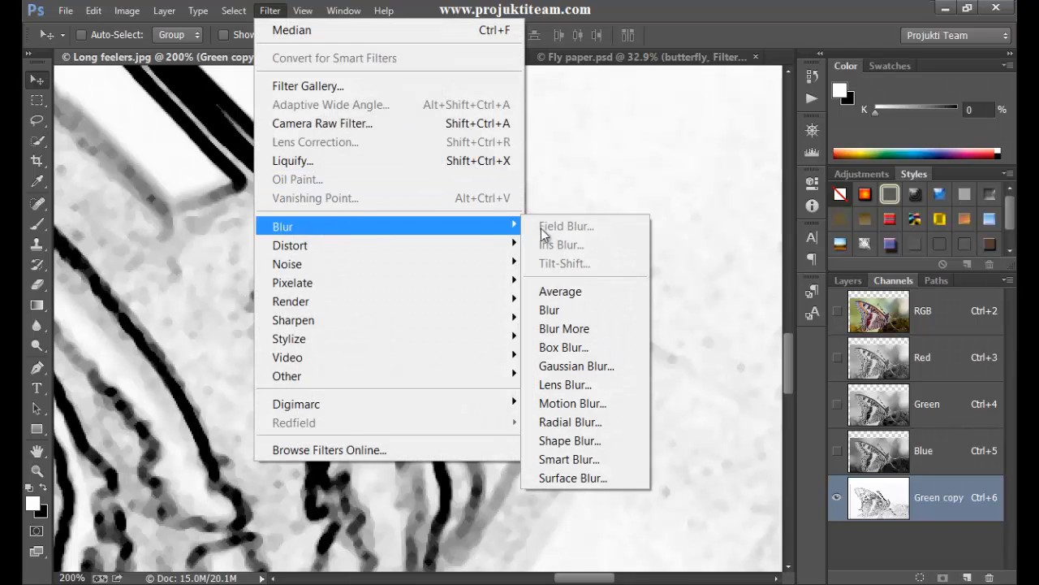
{"action": "left_click", "coordinate": [603, 367]}
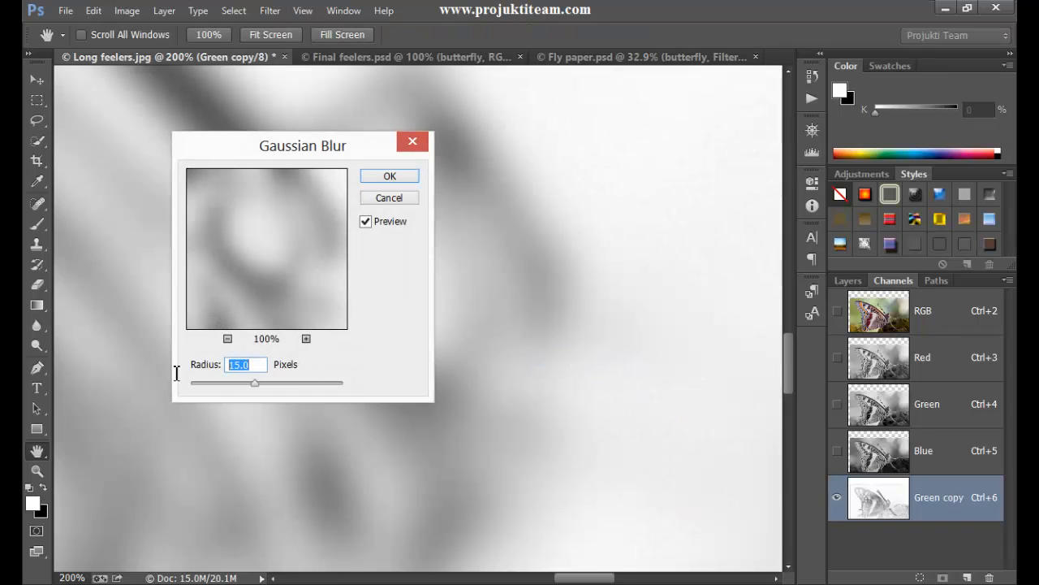
{"action": "type", "text": "1"}
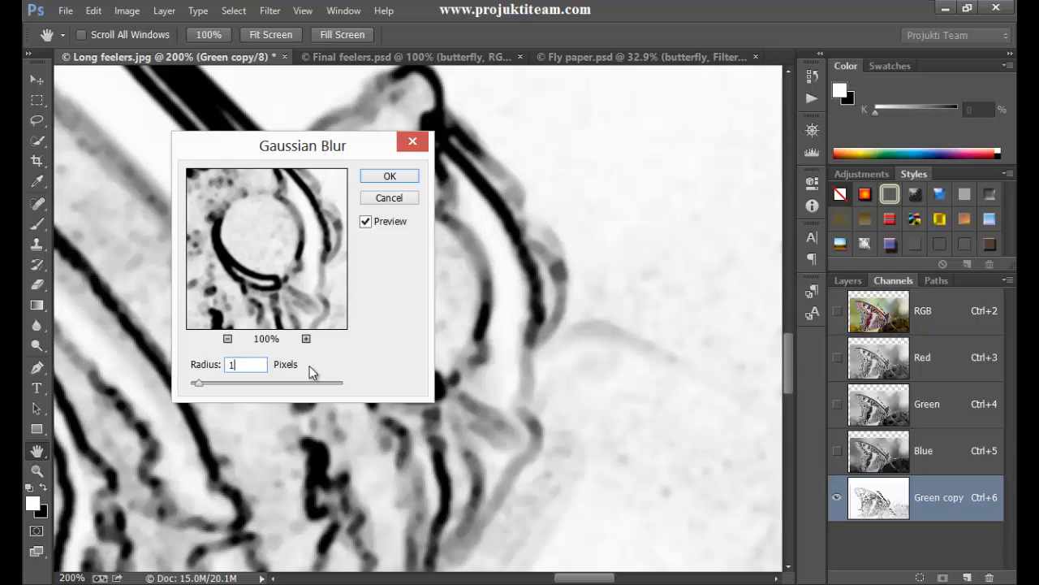
{"action": "left_click", "coordinate": [391, 177]}
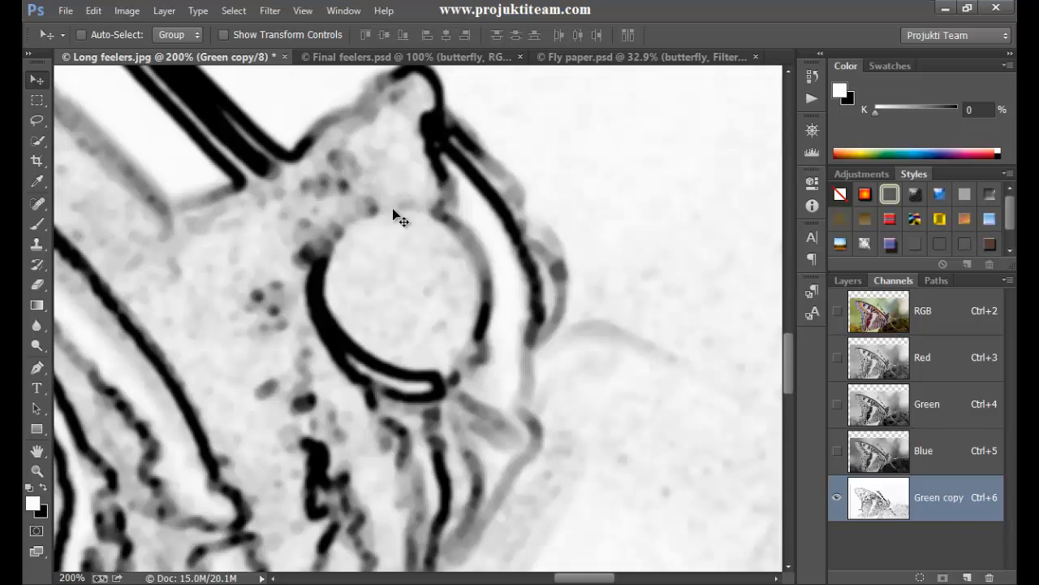
{"action": "key", "text": "ctrl+0"}
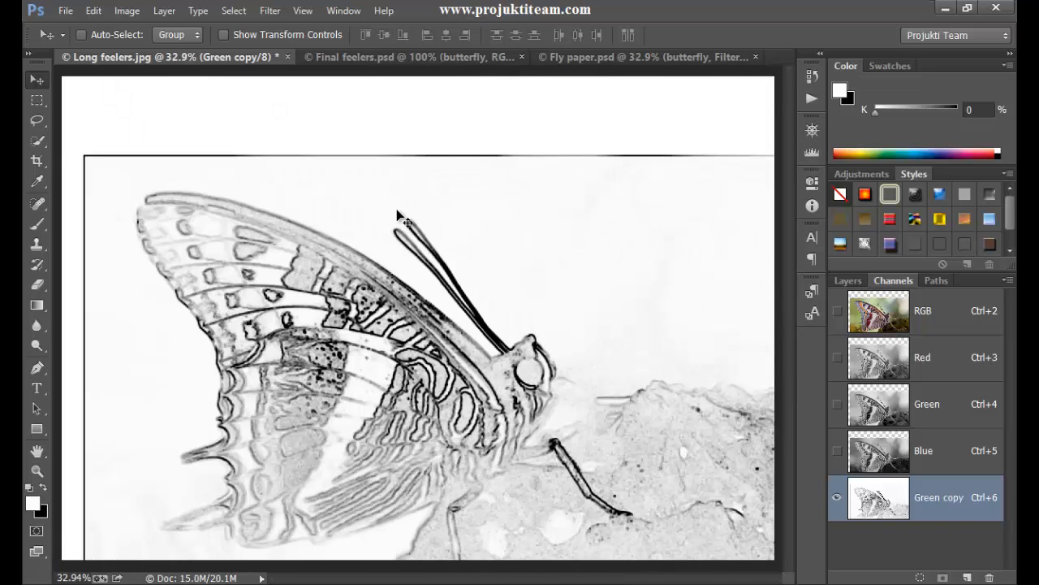
{"action": "left_click", "coordinate": [351, 273]}
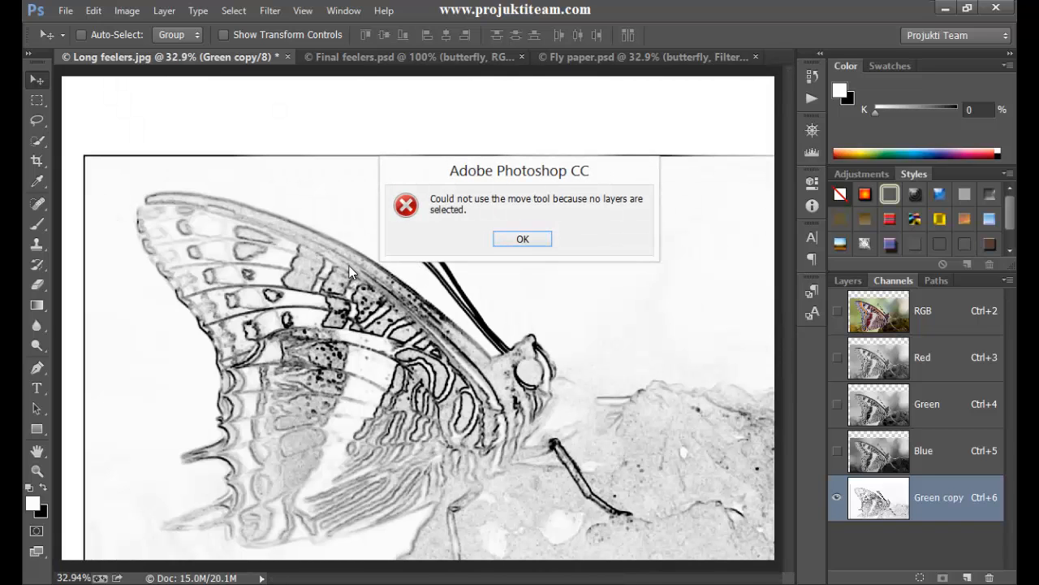
{"action": "left_click", "coordinate": [541, 239]}
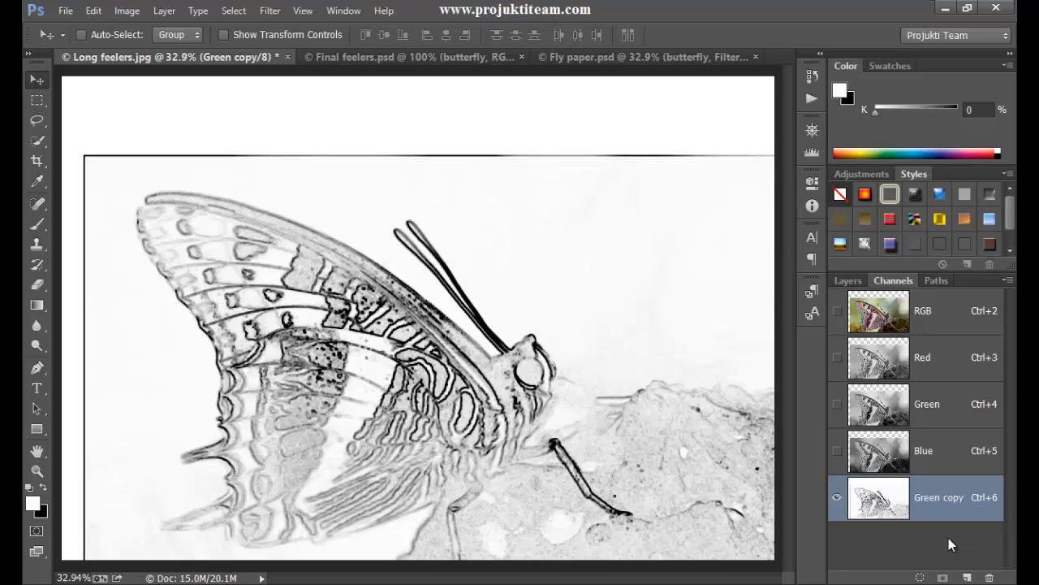
{"action": "left_click", "coordinate": [885, 510], "text": "ctrl"}
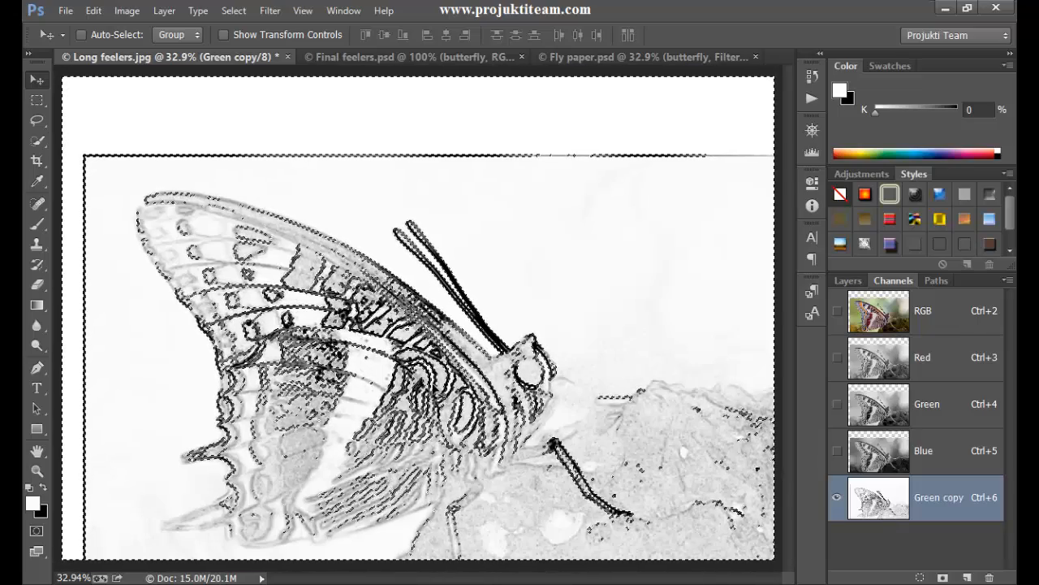
{"action": "left_click", "coordinate": [842, 281]}
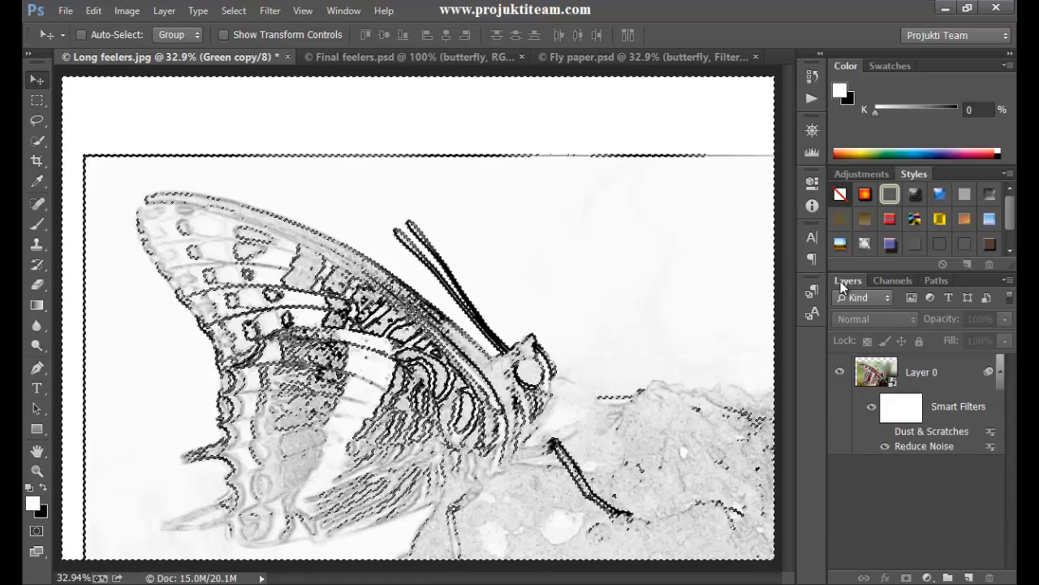
{"action": "key", "text": "ctrl+alt+z"}
{"action": "key", "text": "ctrl+alt+z"}
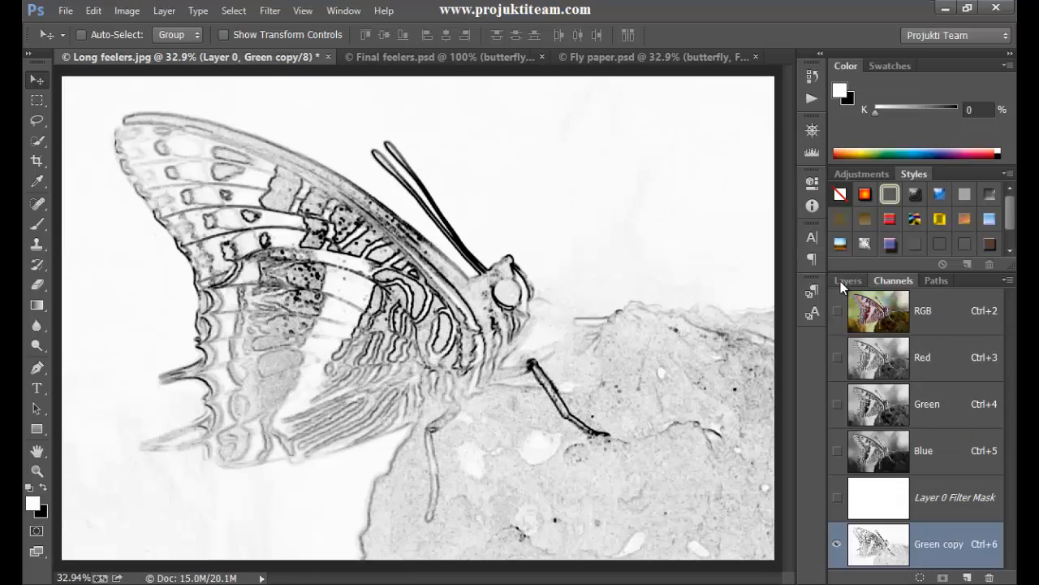
- Load the Green copy channel as a selection, return to the RGB composite and layer list, and hide the selection outline
{"action": "left_click", "coordinate": [882, 552], "text": "ctrl"}
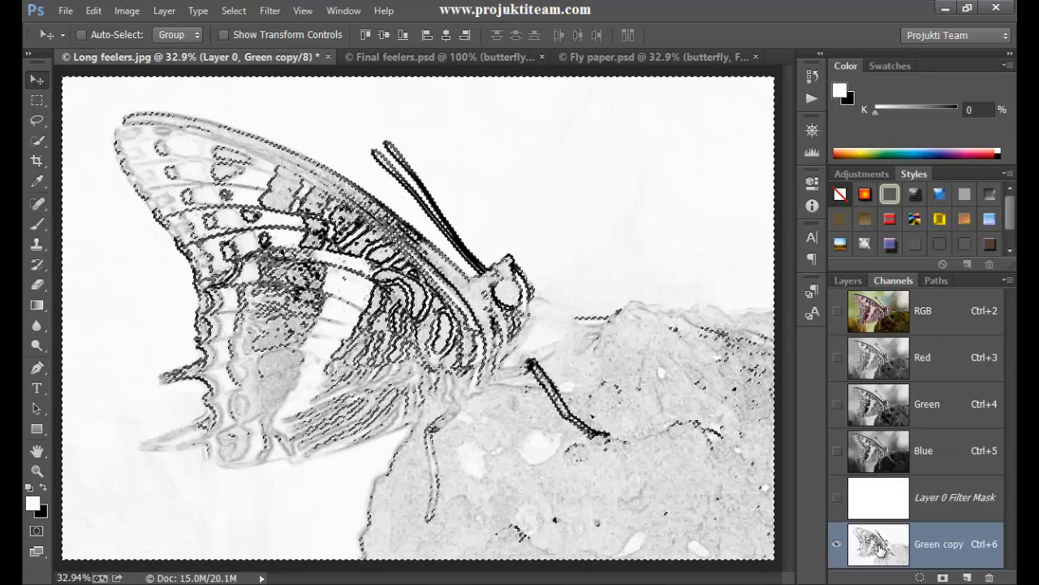
{"action": "left_click", "coordinate": [885, 310]}
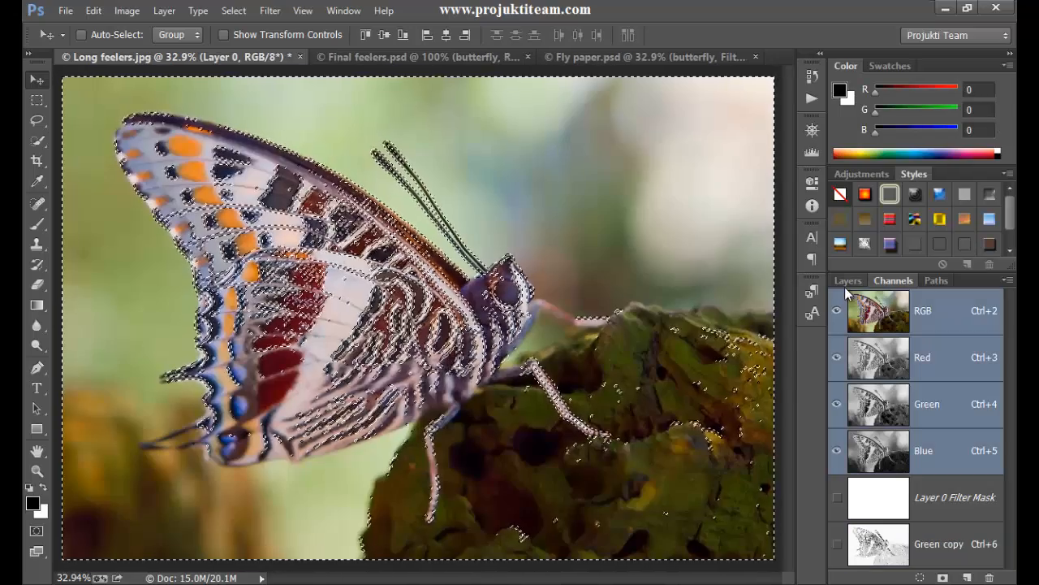
{"action": "left_click", "coordinate": [846, 283]}
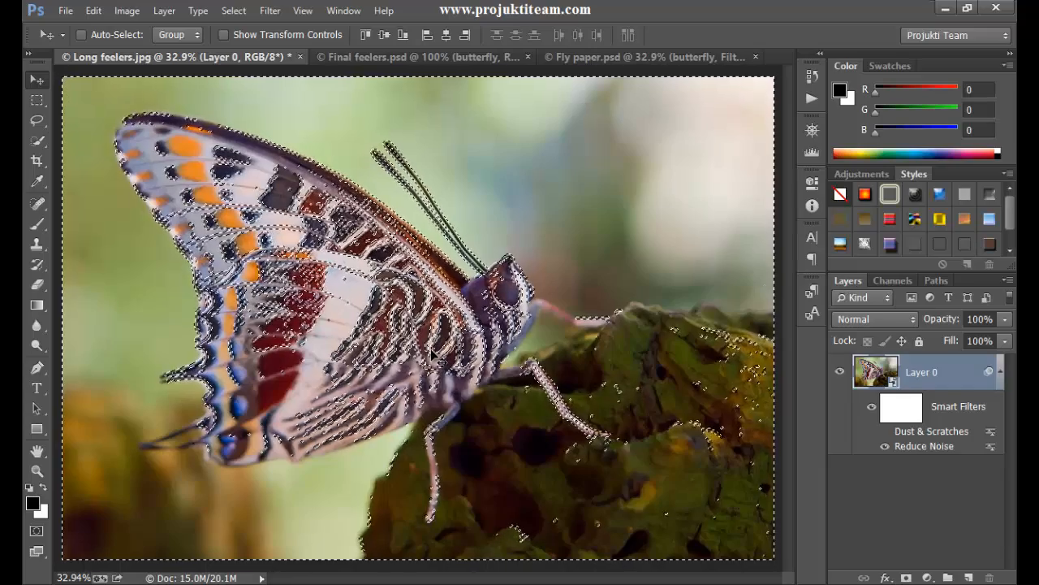
{"action": "key", "text": "ctrl+d"}
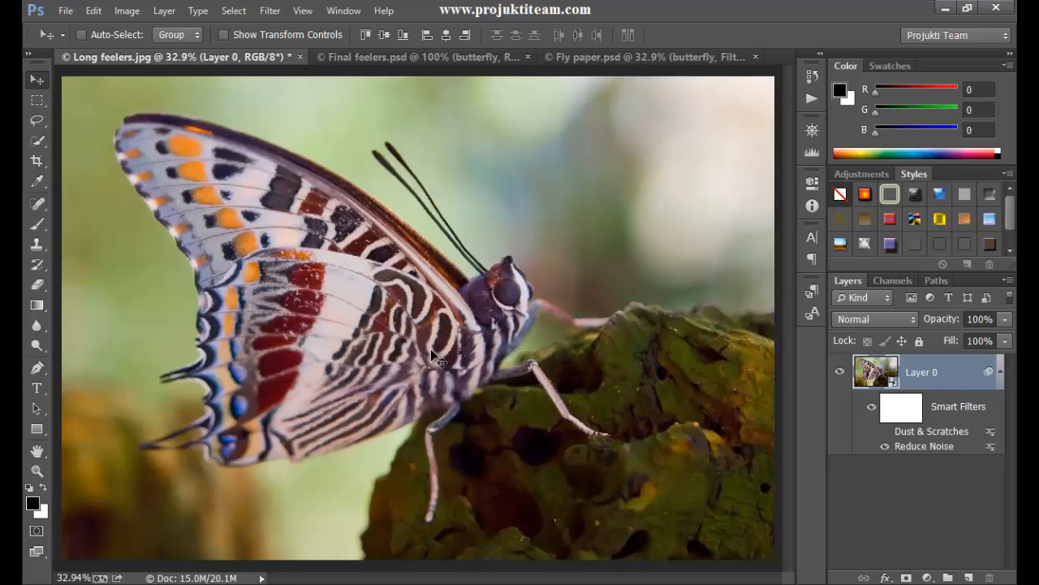
- Delete the blank smart filter mask from Layer 0 and add a new filter mask made from the edge selection
{"action": "left_click", "coordinate": [906, 411]}
{"action": "right_click", "coordinate": [908, 413]}
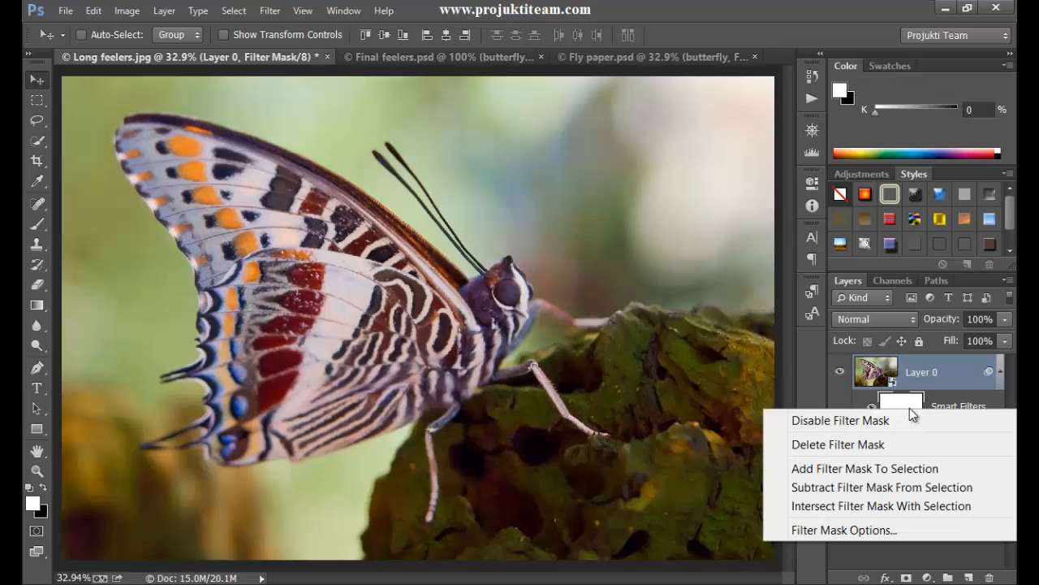
{"action": "left_click", "coordinate": [871, 446]}
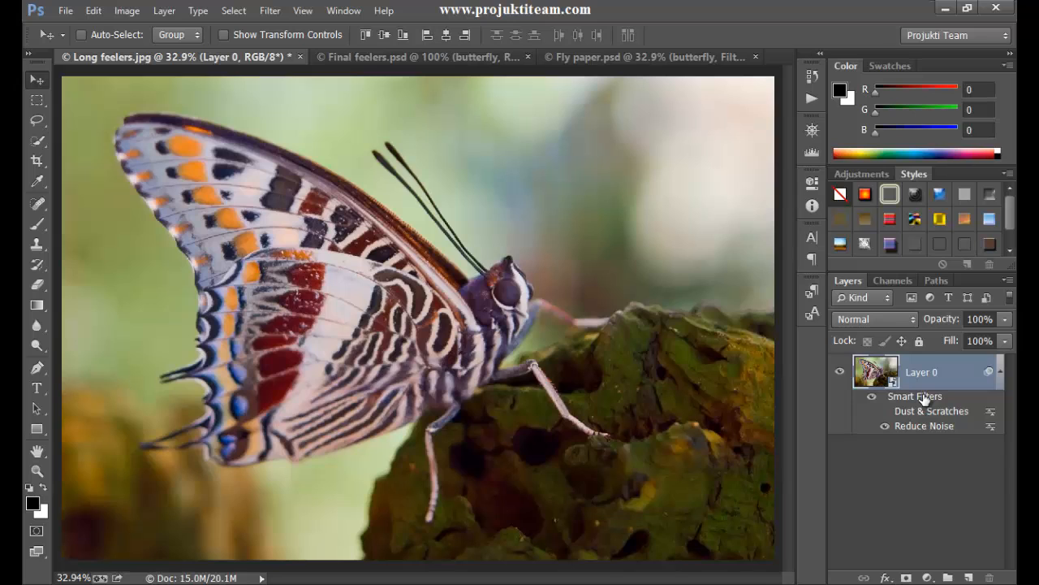
{"action": "right_click", "coordinate": [925, 398]}
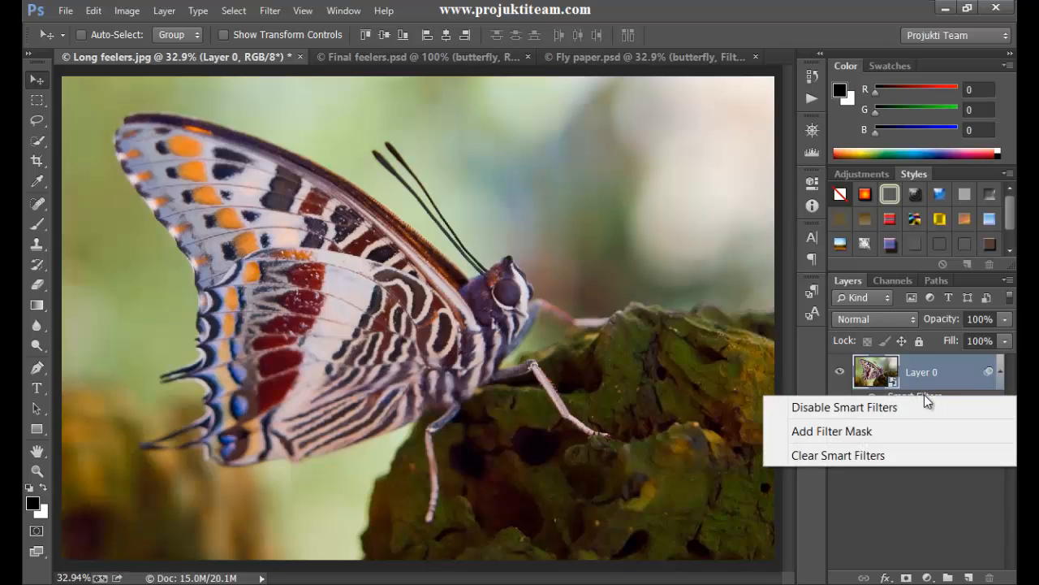
{"action": "left_click", "coordinate": [890, 430]}
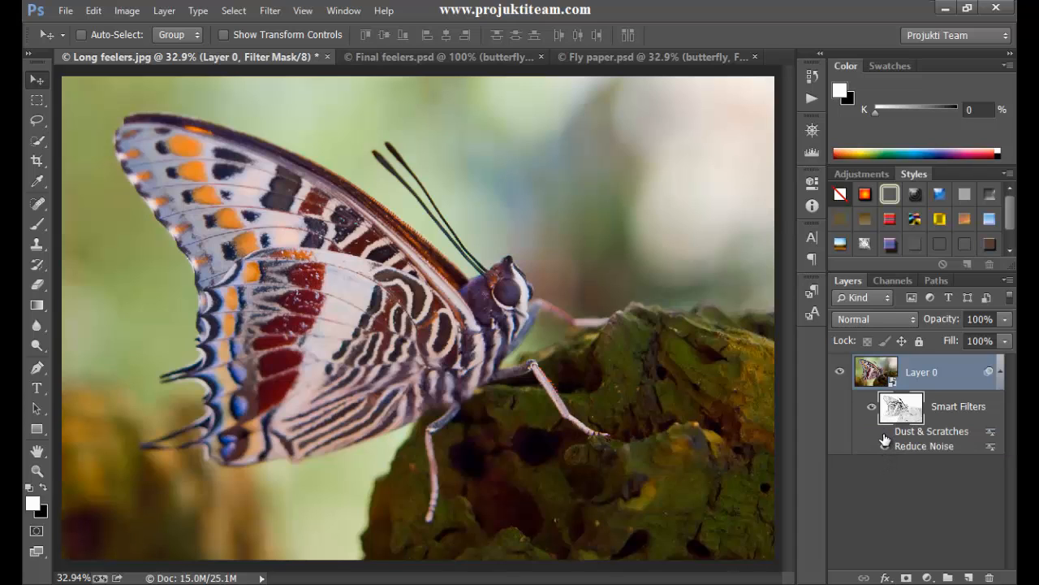
- Show the Dust & Scratches smart filter again and turn the filter mask off and on to compare the edge detail
{"action": "left_click", "coordinate": [884, 433]}
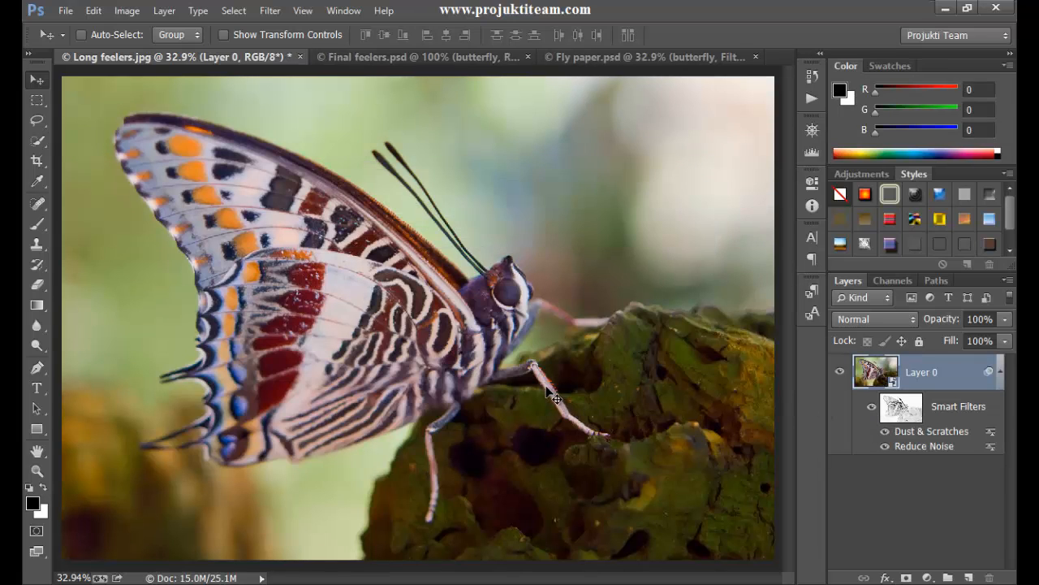
{"action": "key", "text": "ctrl+plus"}
{"action": "key", "text": "ctrl+plus"}
{"action": "key", "text": "ctrl+plus"}
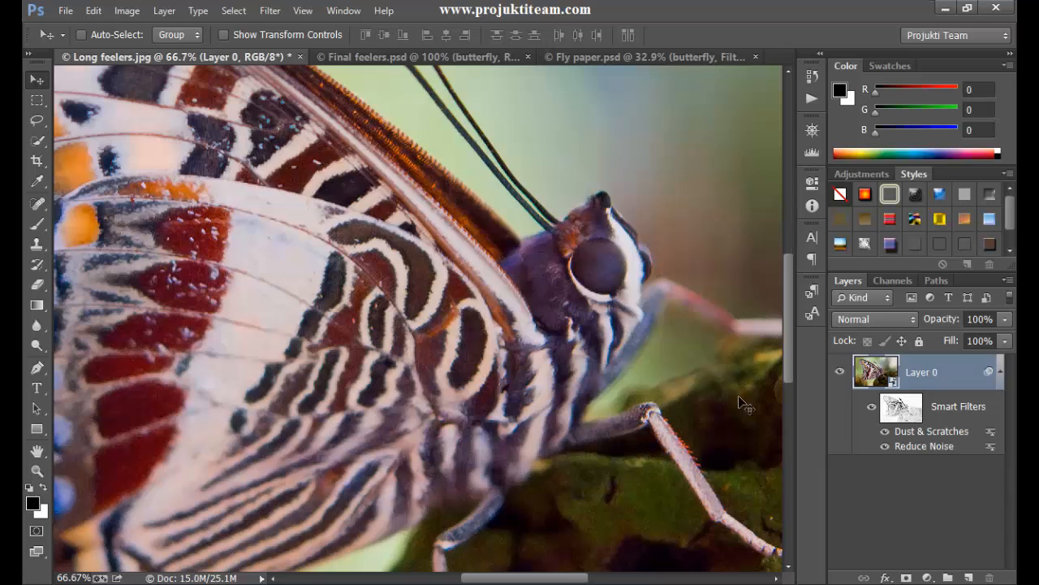
{"action": "left_click", "coordinate": [904, 410], "text": "shift"}
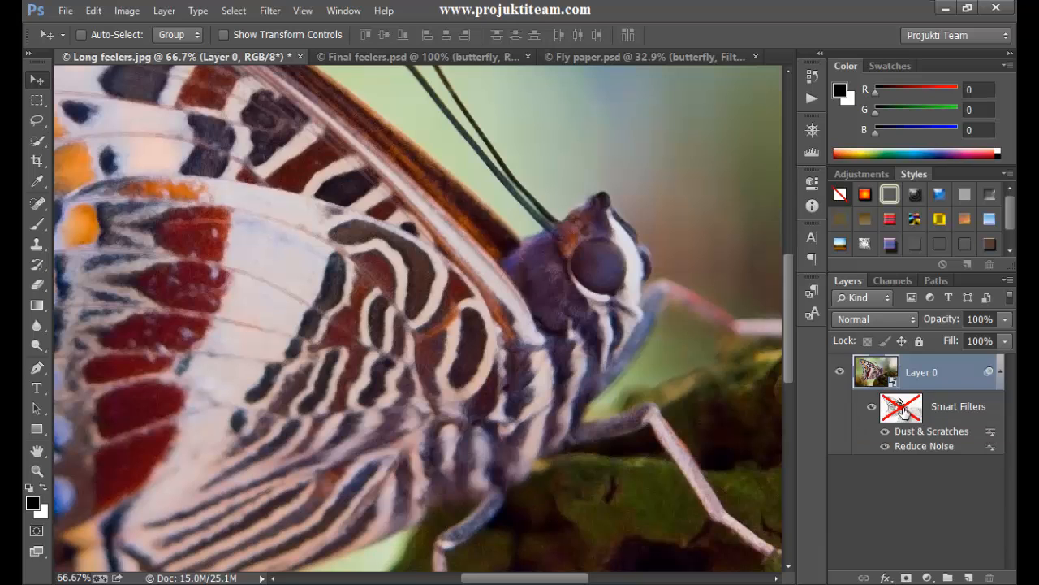
{"action": "left_click", "coordinate": [904, 410], "text": "shift"}
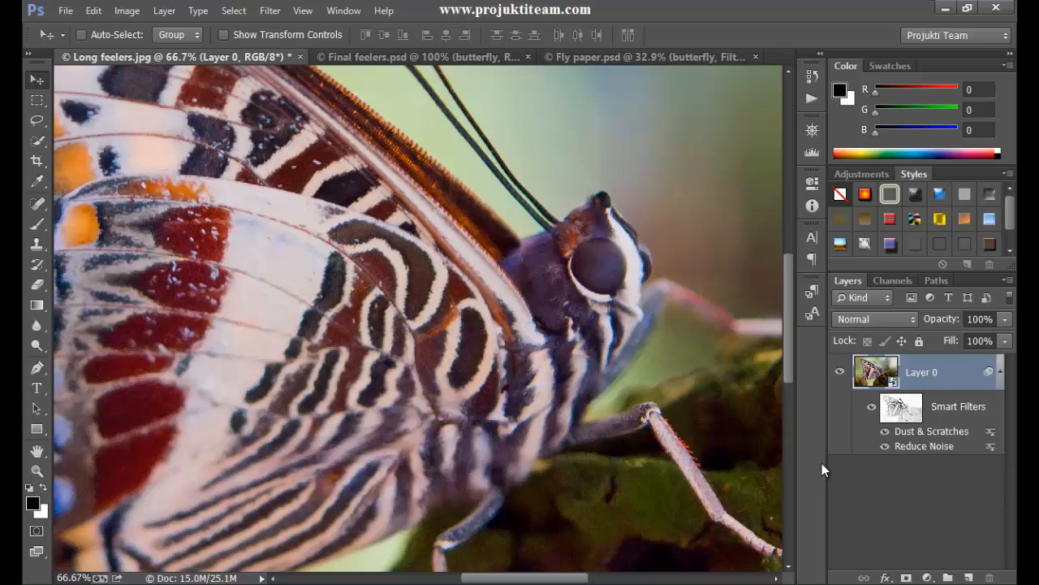
- Set the Dust & Scratches smart filter's threshold to 6 levels, keeping the radius at 6 pixels
{"action": "double_click", "coordinate": [944, 432]}
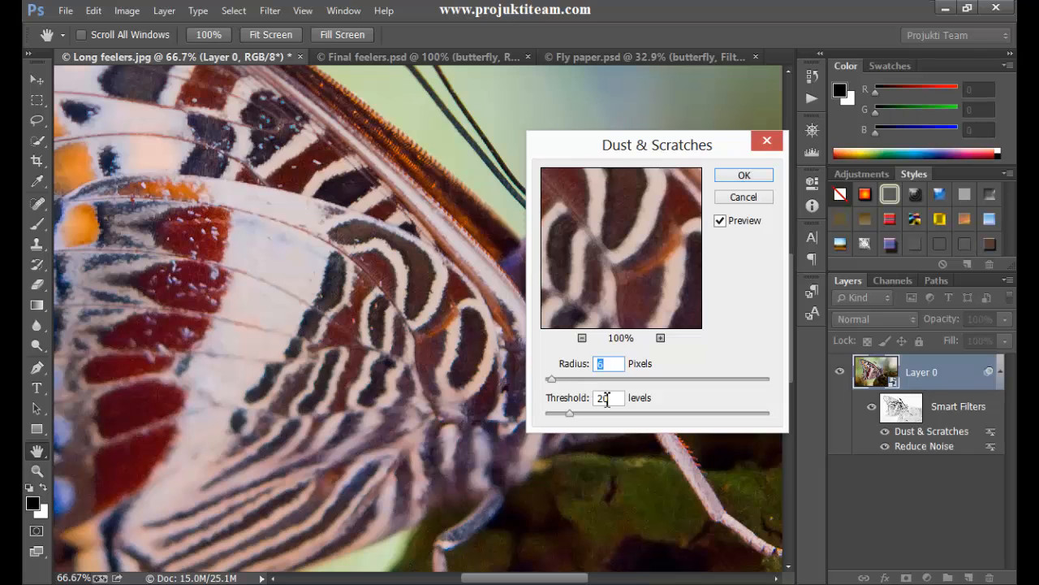
{"action": "key", "text": "Tab"}
{"action": "type", "text": "6"}
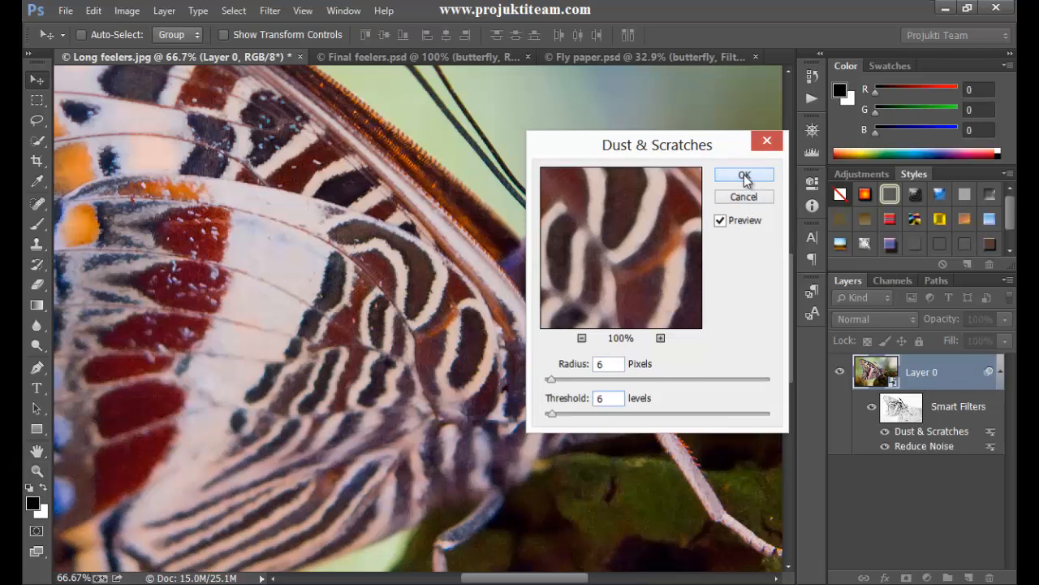
{"action": "left_click", "coordinate": [745, 177]}
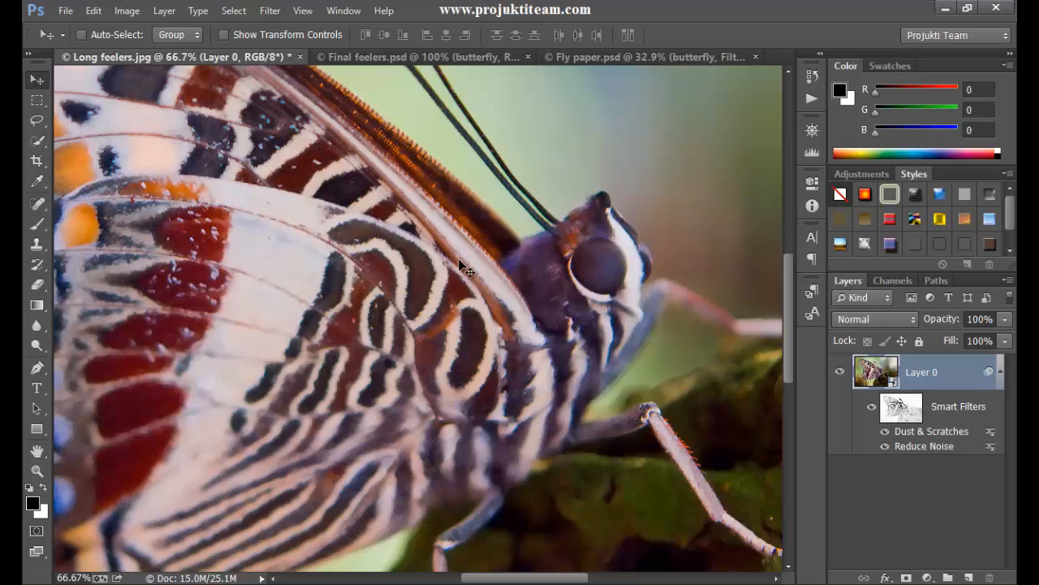
- Rename Layer 0 as "butterfly" and deselect the layer
{"action": "key", "text": "ctrl+0"}
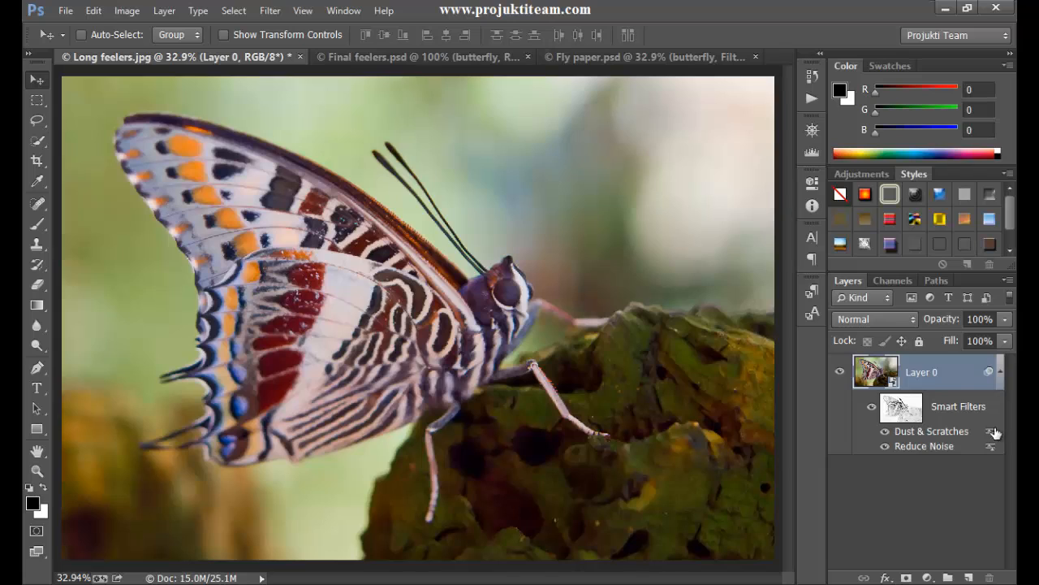
{"action": "double_click", "coordinate": [928, 372]}
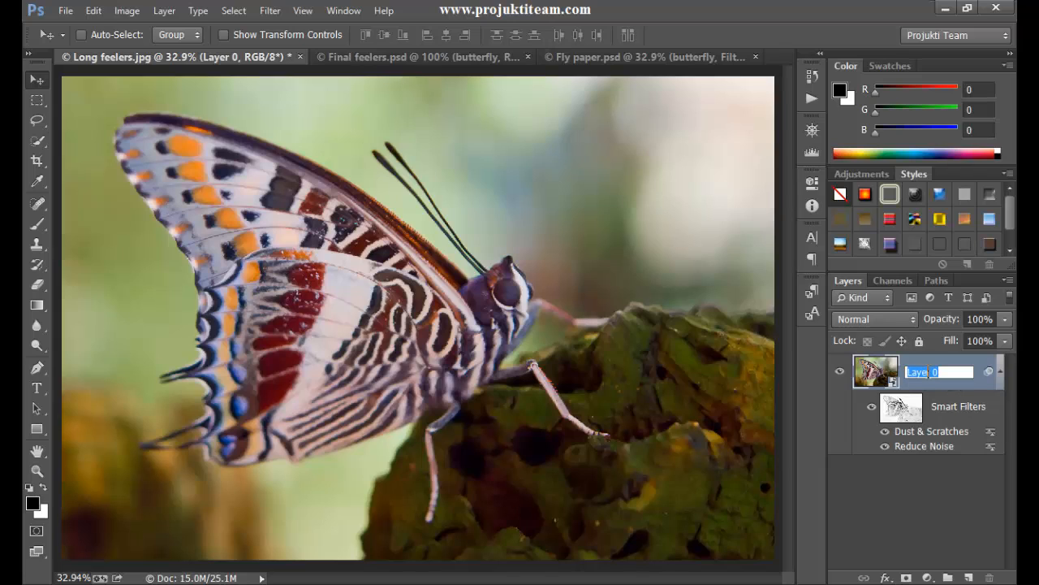
{"action": "type", "text": "butterfly"}
{"action": "left_click", "coordinate": [928, 491]}
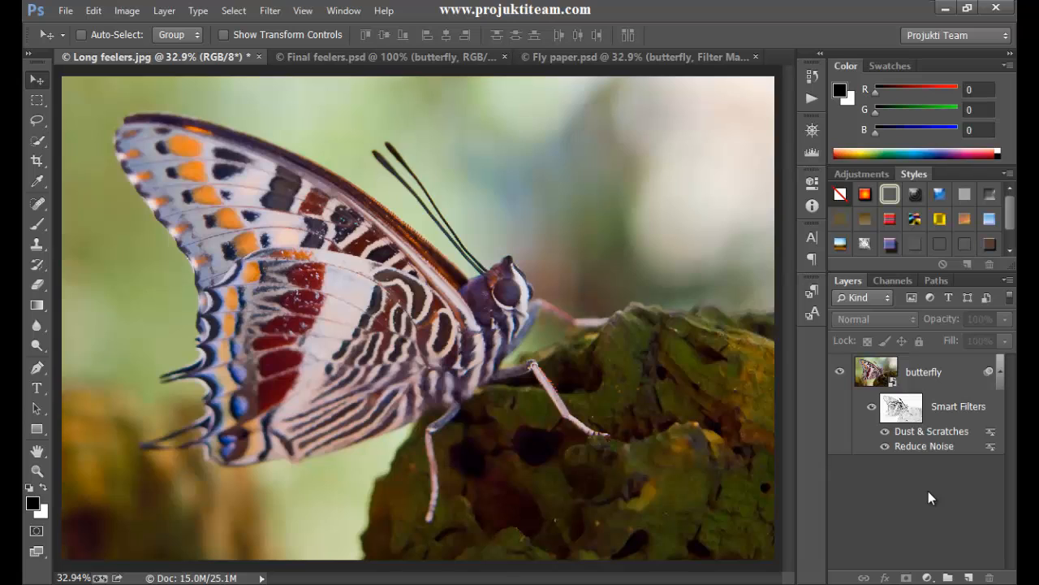